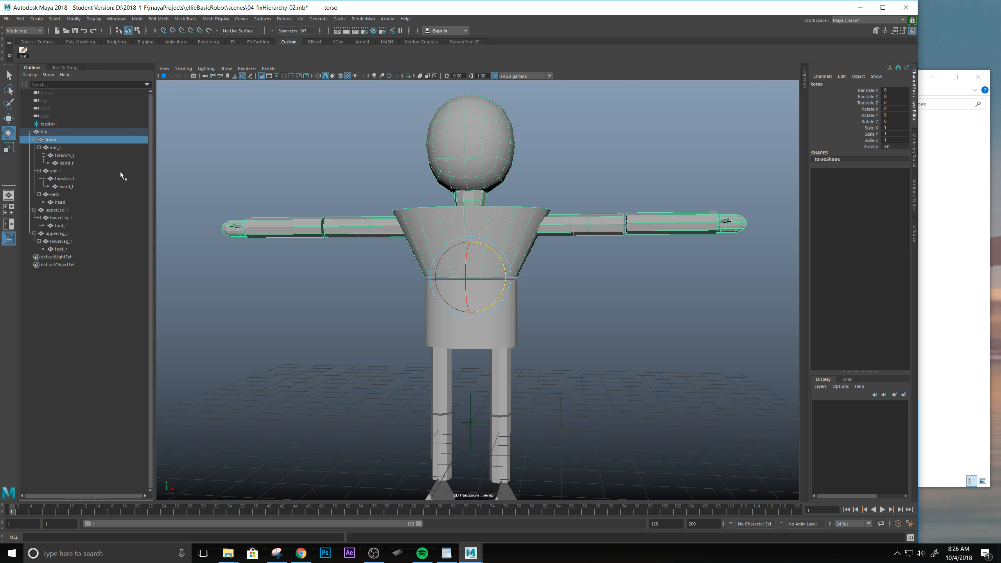
# Select the robot's neck in the viewport to examine its pivot and place in the hierarchy, and clear the selection.
pyautogui.click(578, 178)
pyautogui.click(469, 196)
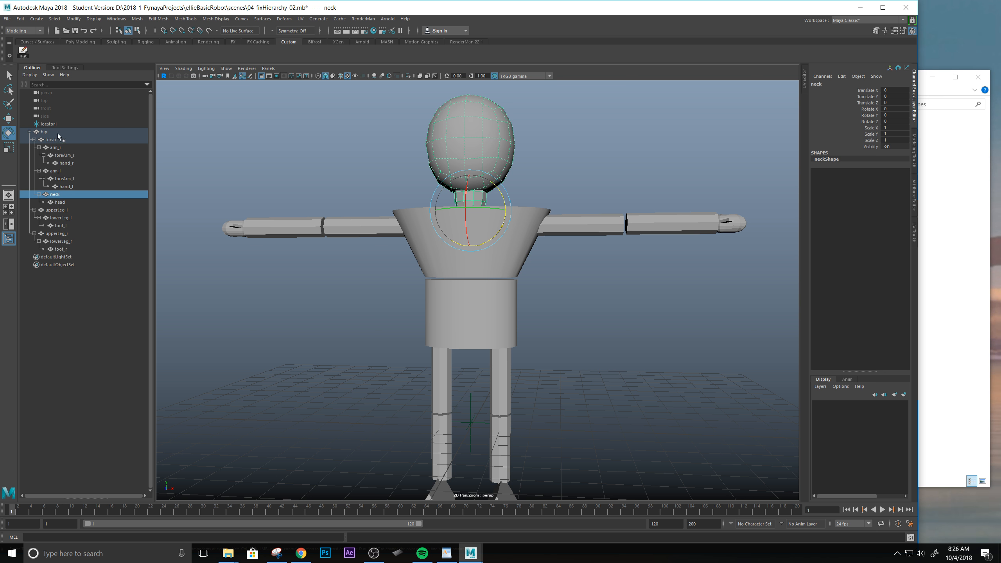
pyautogui.click(520, 128)
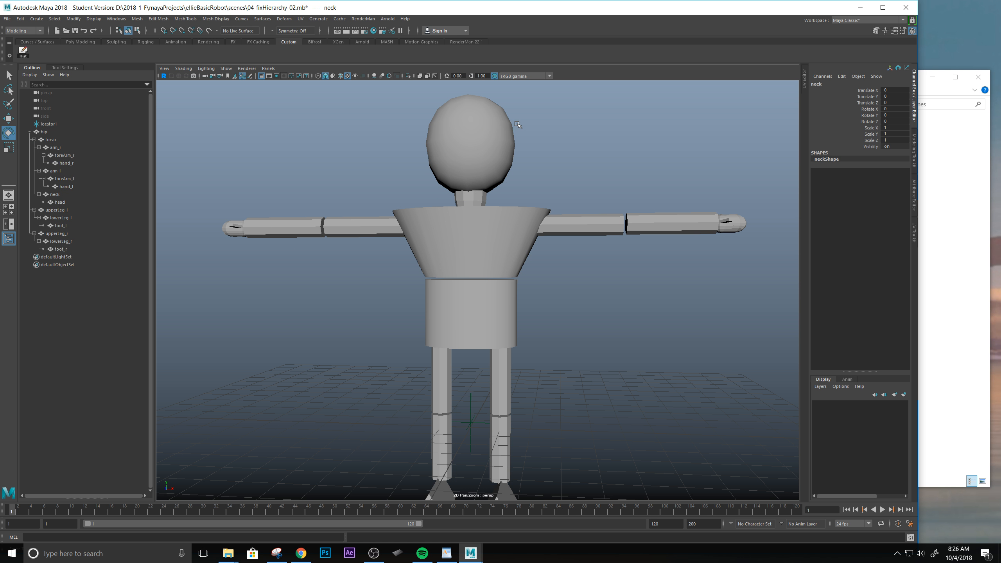
pyautogui.click(476, 197)
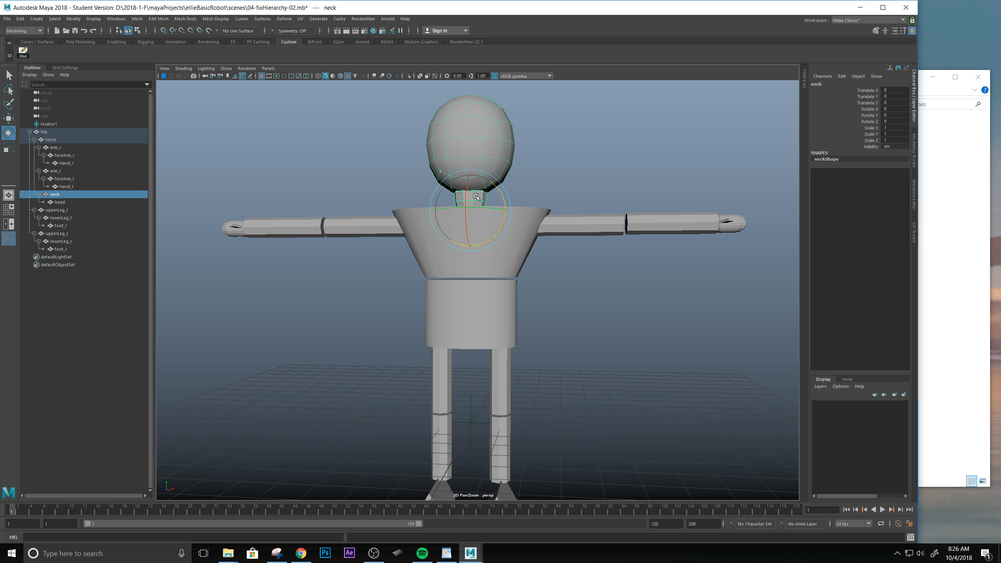
pyautogui.click(594, 165)
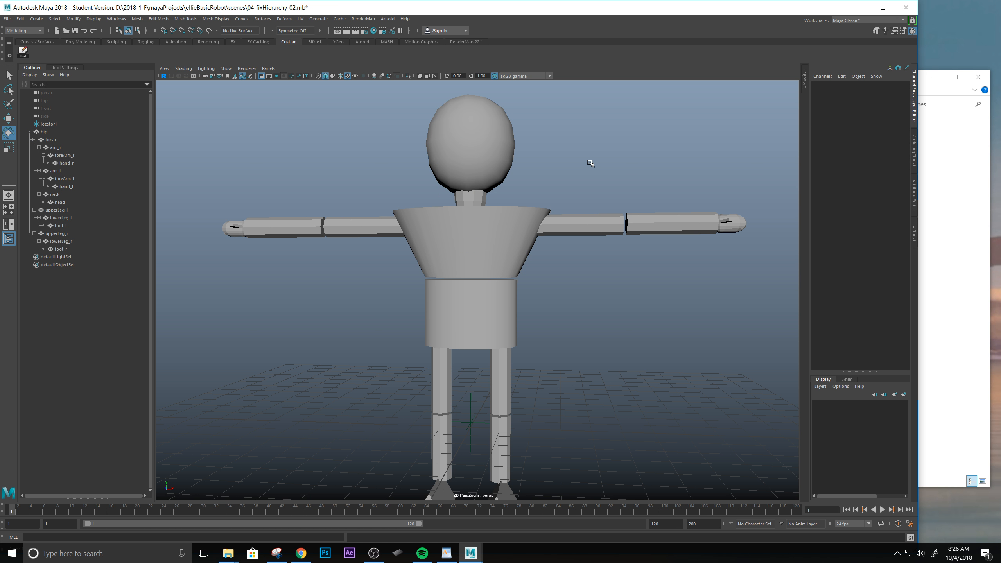
# Examine the parent-child hierarchy by selecting arm_l, neck, torso, arm_r, upperLeg_r and foot_r one after another.
pyautogui.click(582, 231)
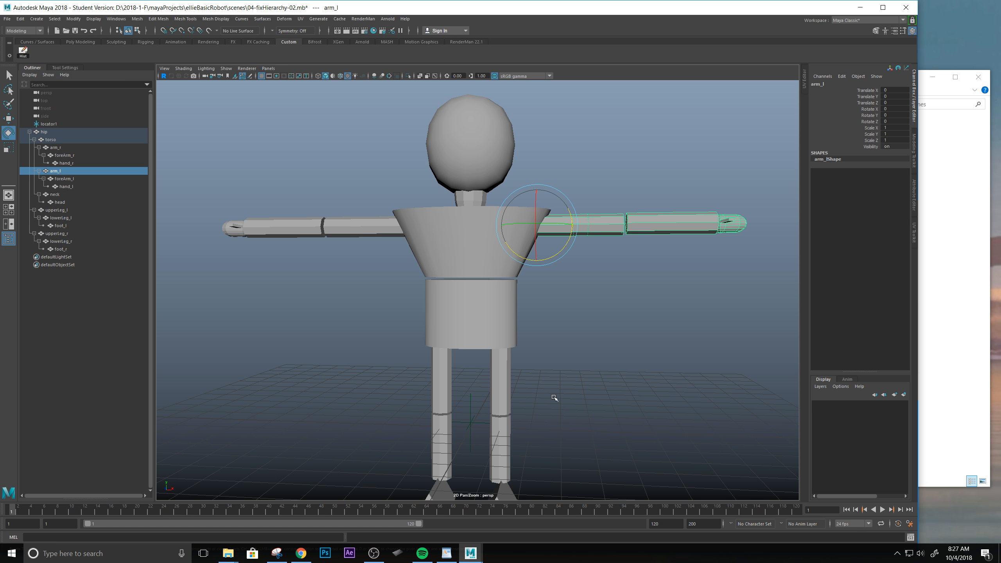
pyautogui.click(55, 195)
pyautogui.click(48, 140)
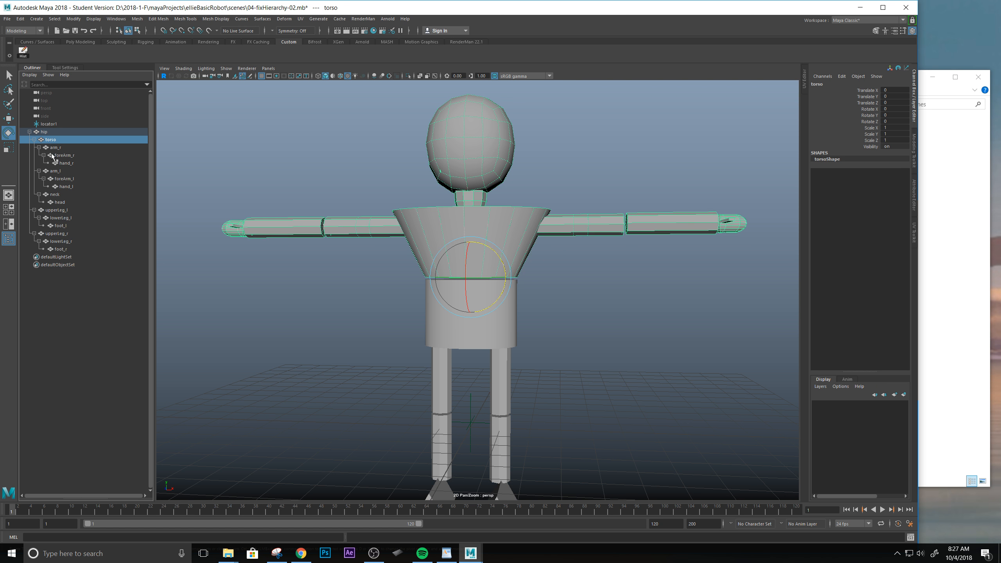
pyautogui.click(60, 147)
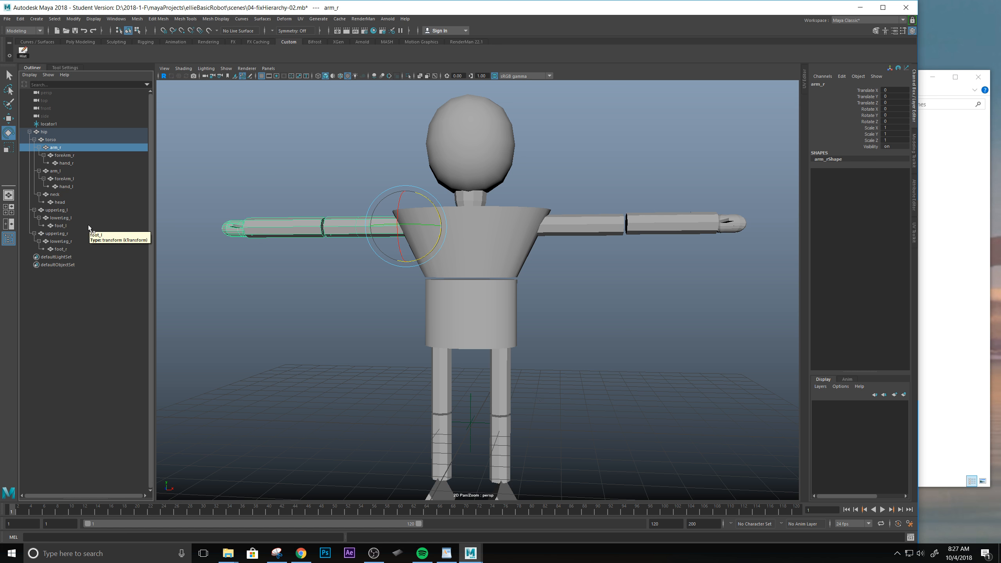
pyautogui.click(50, 139)
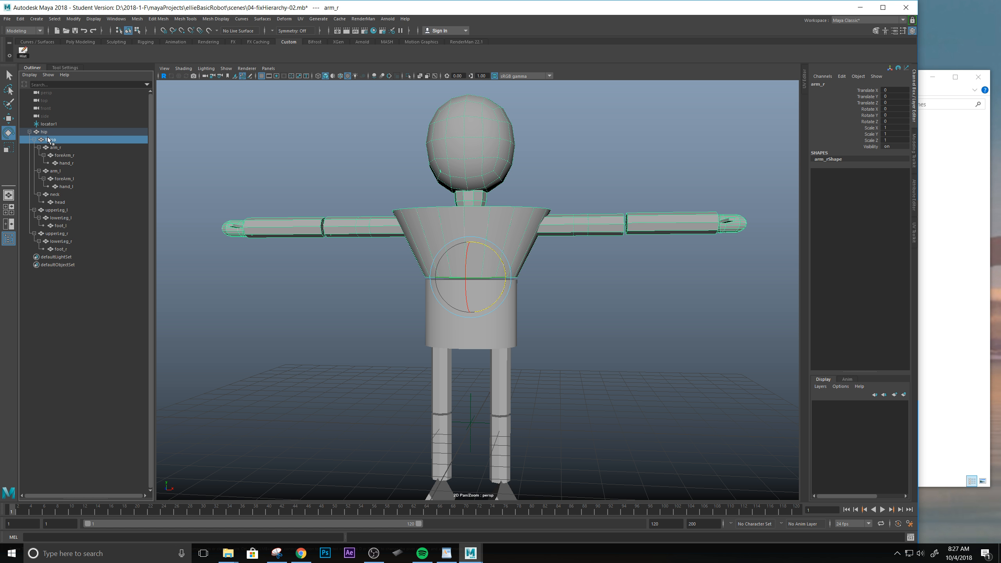
pyautogui.click(54, 148)
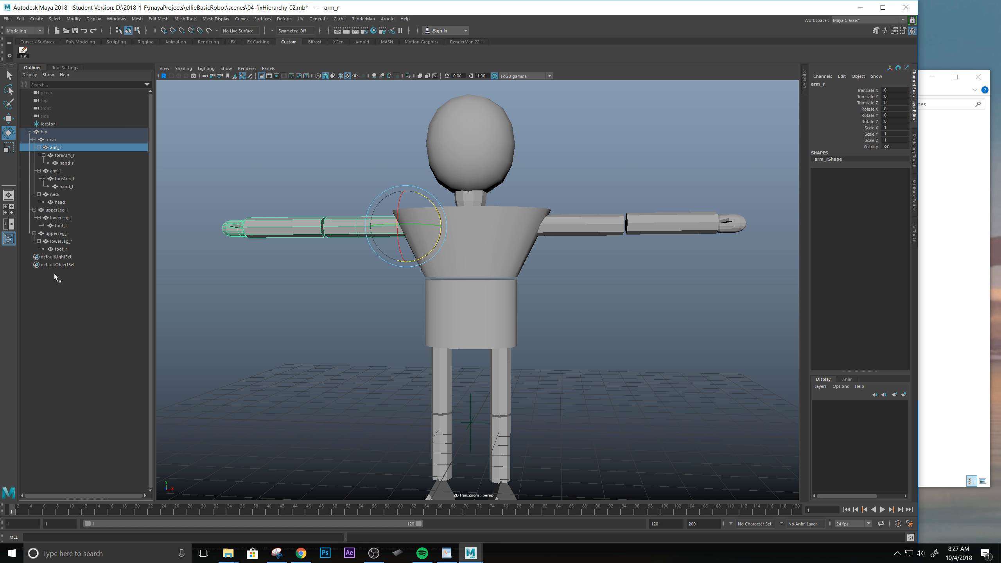
pyautogui.click(59, 234)
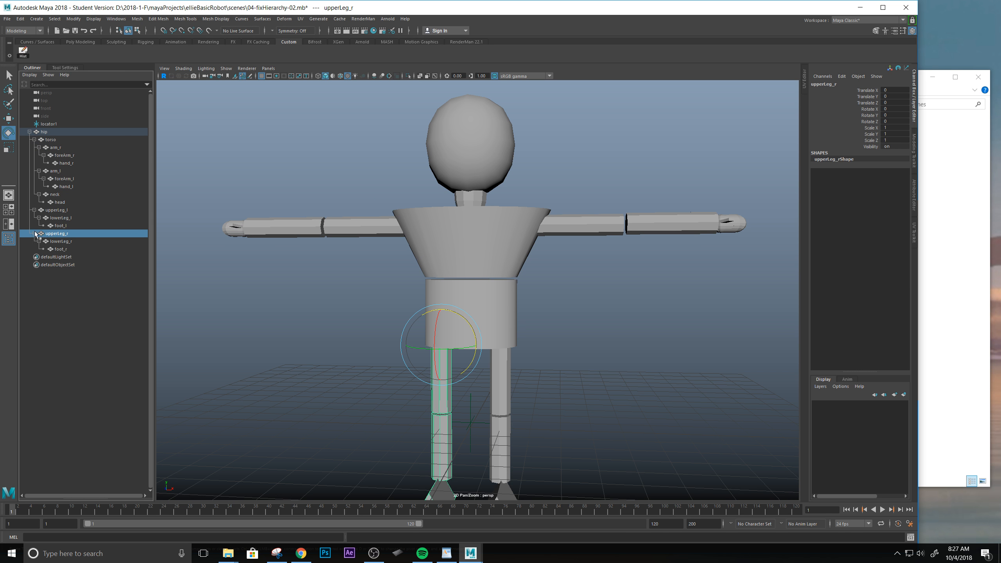
pyautogui.press('Up')
pyautogui.click(63, 249)
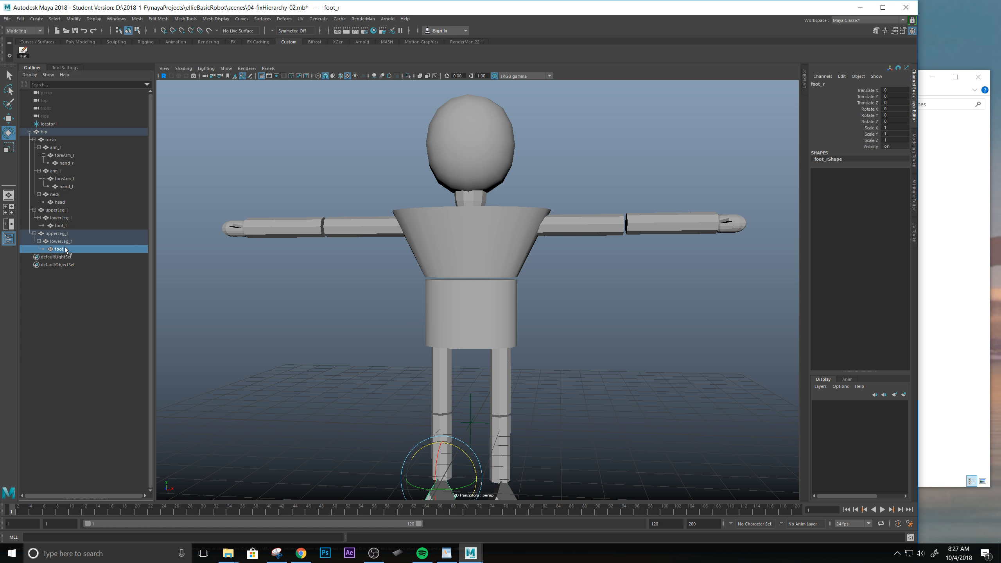
# Try grouping hand_r under foreArm_r, inspect the group's contents, and undo the grouping.
pyautogui.click(239, 230)
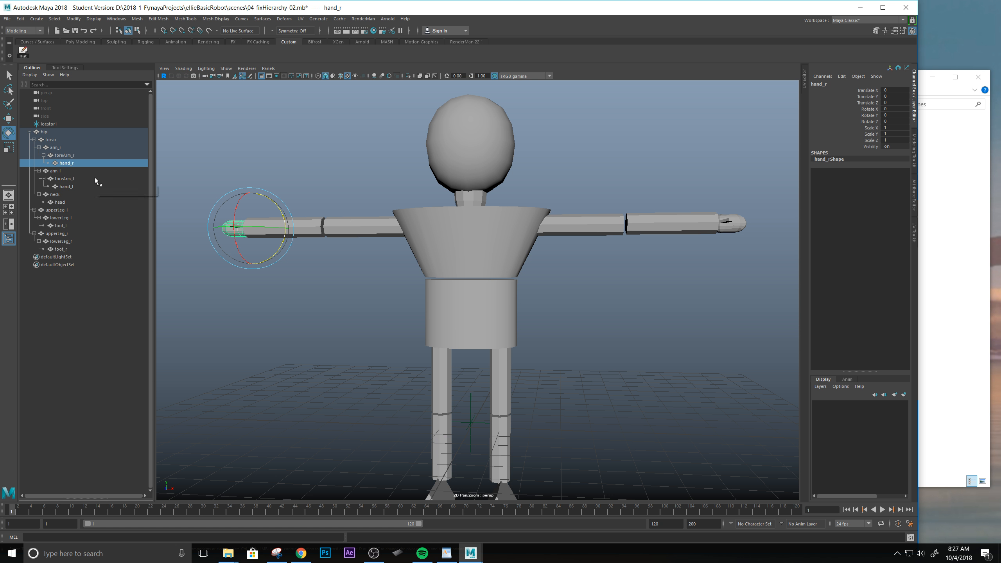
pyautogui.hotkey('ctrl', 'g')
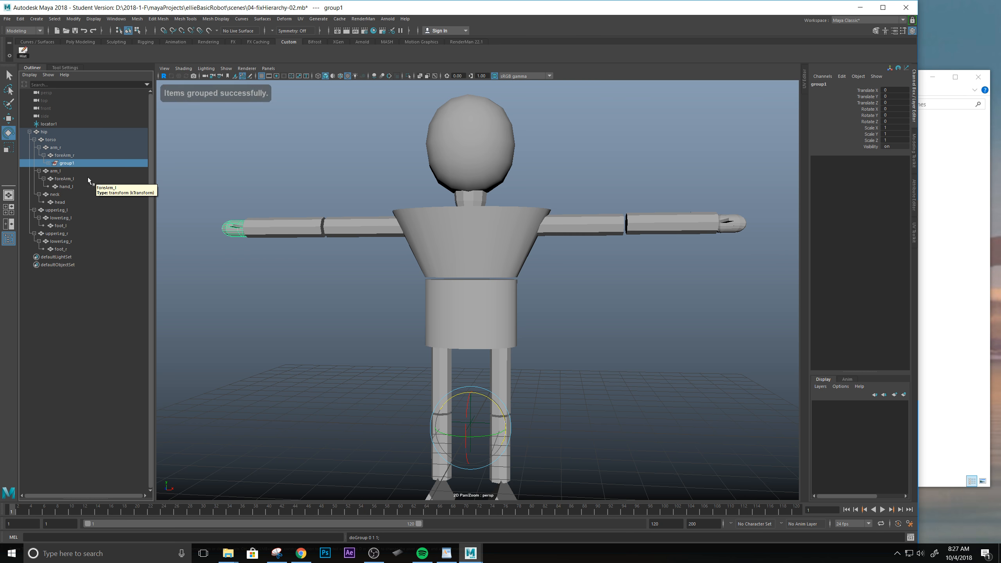
pyautogui.click(49, 163)
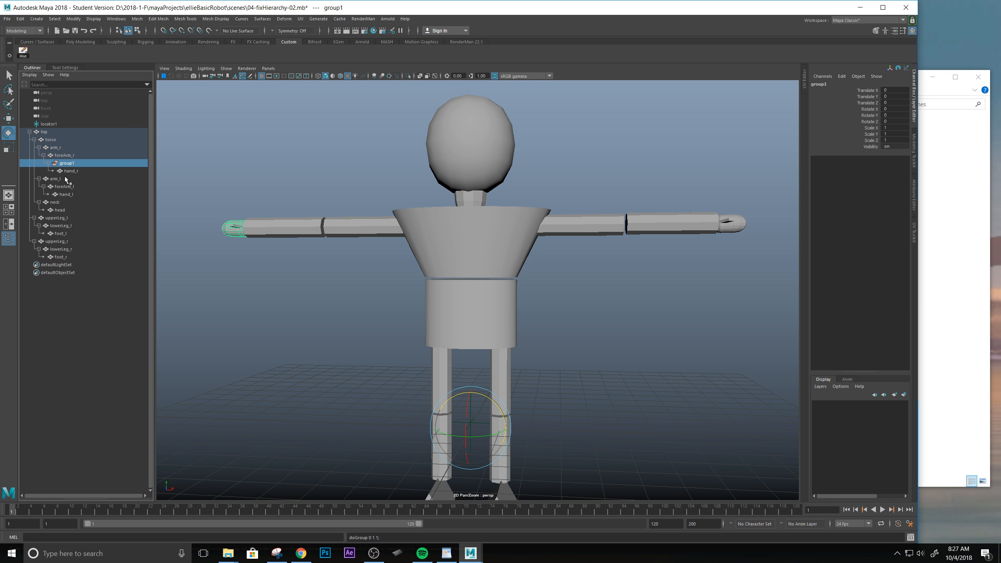
pyautogui.click(49, 162)
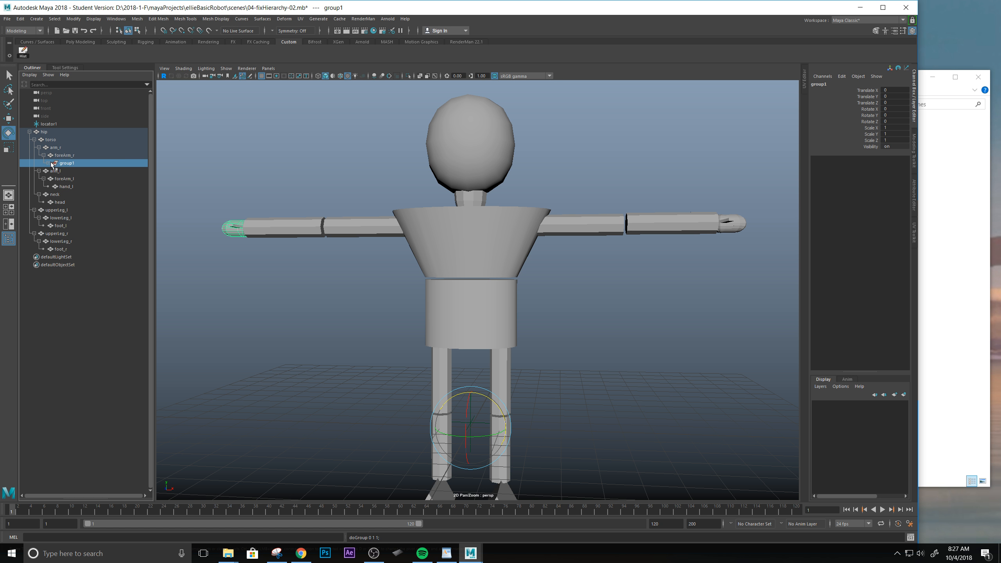
pyautogui.click(48, 163)
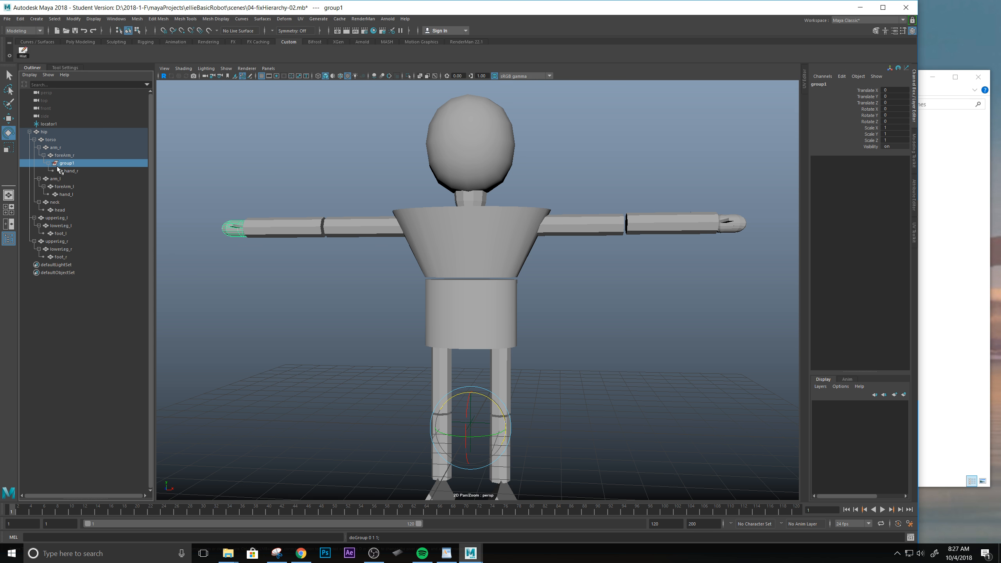
pyautogui.hotkey('ctrl', 'z')
pyautogui.click(323, 141)
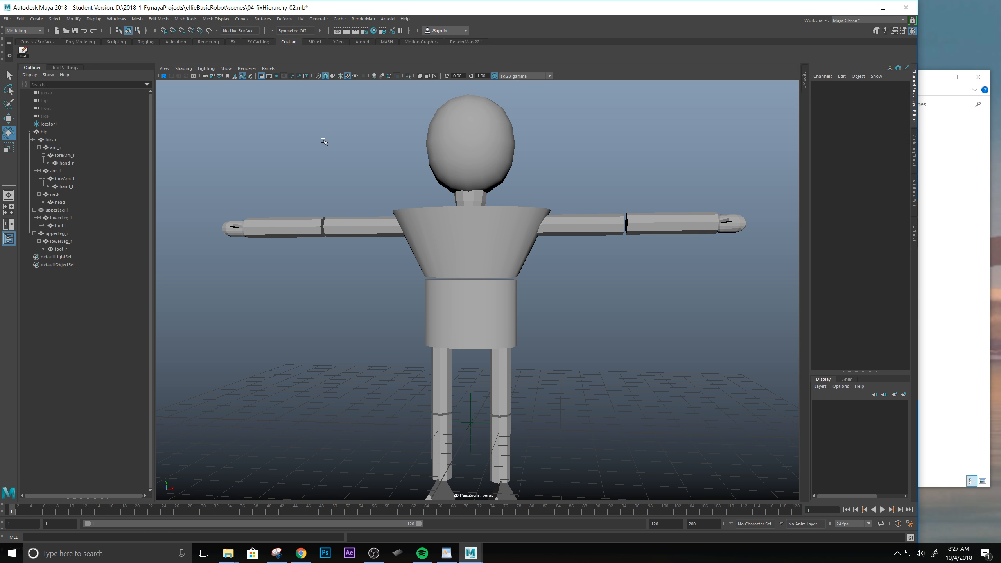
# Examine the pivots of arm_r and the neck where they join the torso.
pyautogui.click(395, 227)
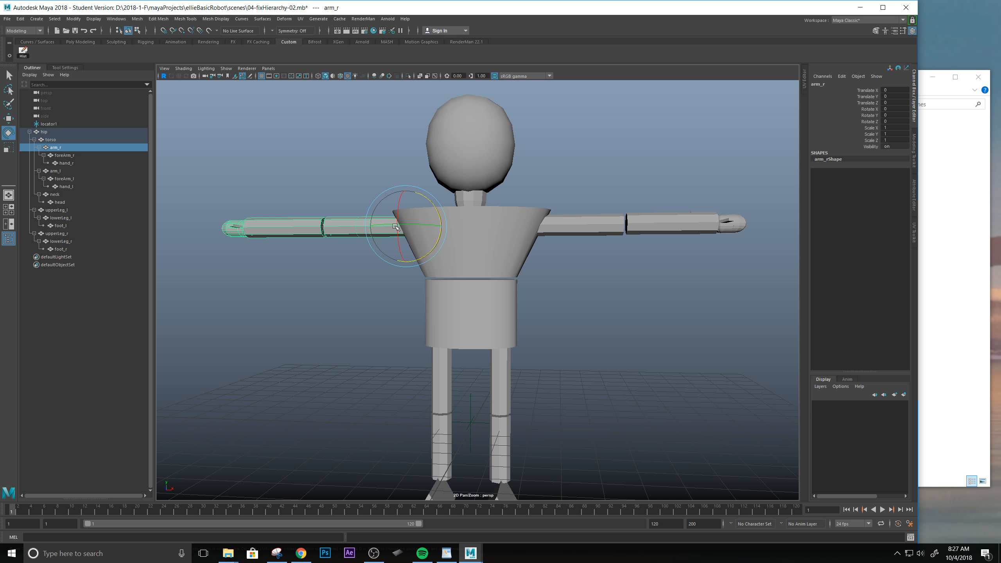
pyautogui.scroll(-3, 396, 227)
pyautogui.scroll(3, 395, 226)
pyautogui.keyDown('alt'); pyautogui.moveTo(343, 221); pyautogui.dragTo(352, 240); pyautogui.keyUp('alt')
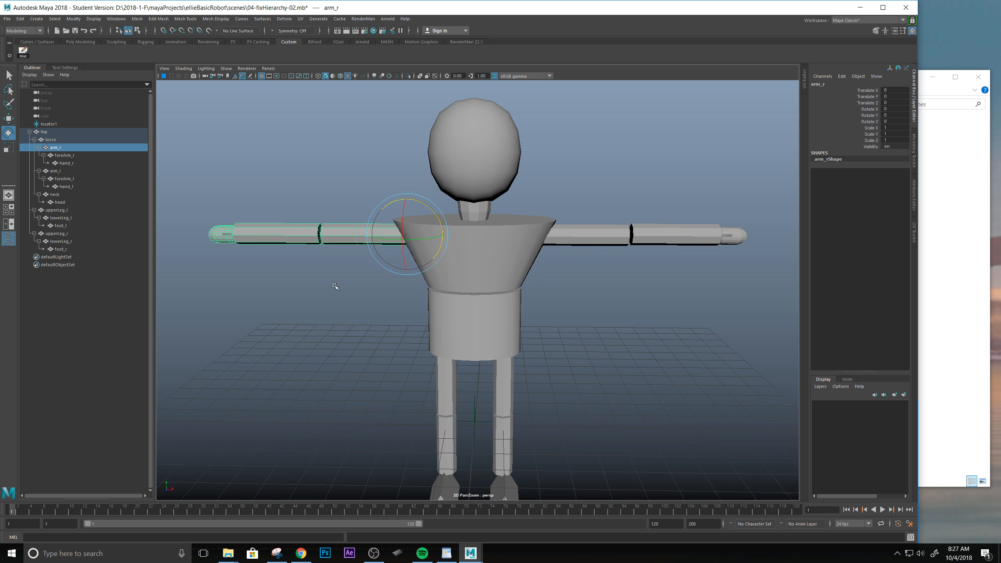
pyautogui.keyDown('alt'); pyautogui.moveTo(360, 305); pyautogui.dragTo(374, 347, button='middle'); pyautogui.keyUp('alt')
pyautogui.moveTo(375, 349)
pyautogui.keyDown('alt'); pyautogui.mouseDown()
pyautogui.moveTo(359, 331)
pyautogui.moveTo(393, 351)
pyautogui.moveTo(374, 343)
pyautogui.mouseUp(); pyautogui.keyUp('alt')
pyautogui.scroll(3, 393, 351)
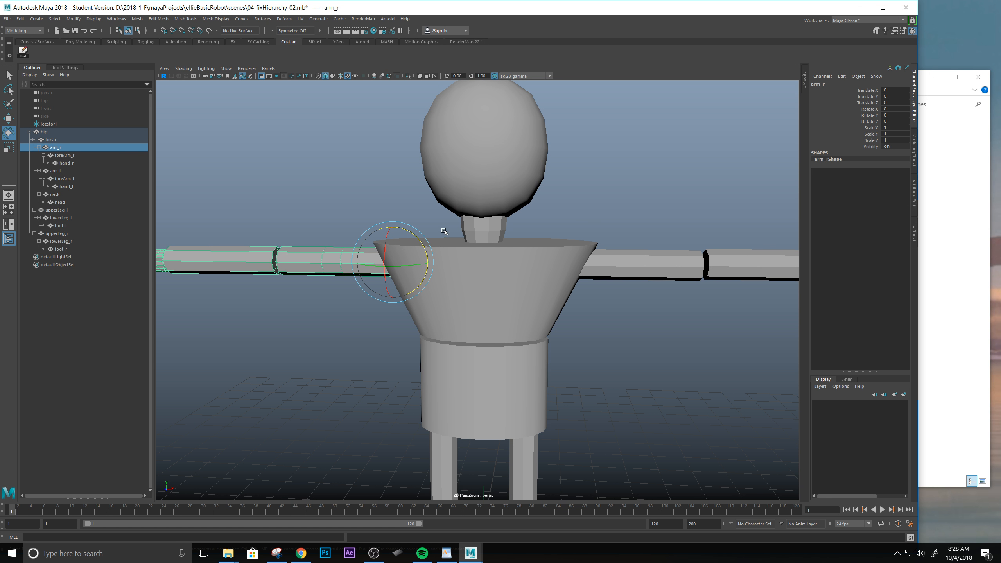
pyautogui.click(505, 224)
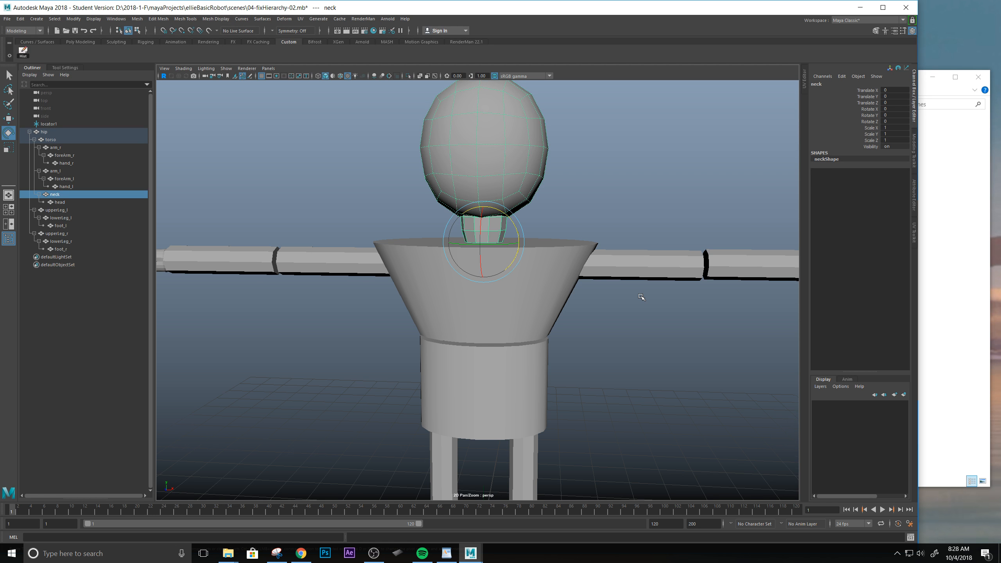
pyautogui.scroll(-6, 641, 297)
pyautogui.scroll(7, 641, 294)
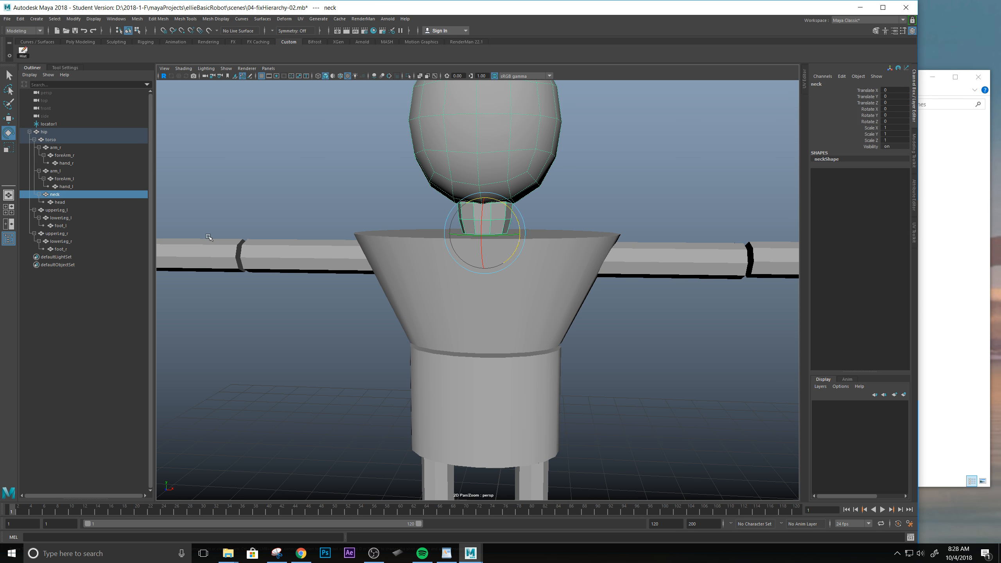
# Select the hip at the top of the hierarchy and inspect the whole robot from several angles.
pyautogui.click(44, 132)
pyautogui.scroll(-3, 467, 244)
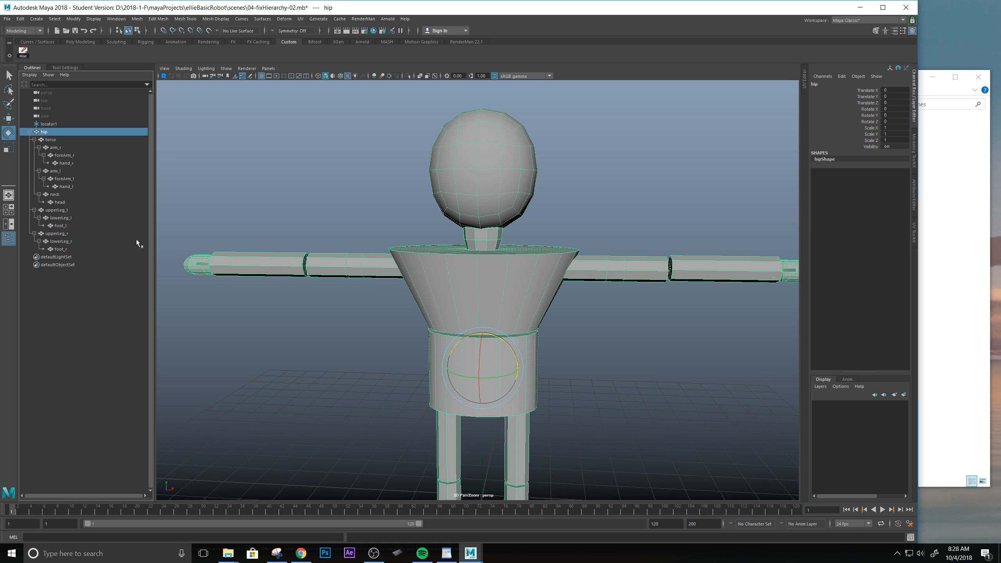
pyautogui.scroll(2, 421, 198)
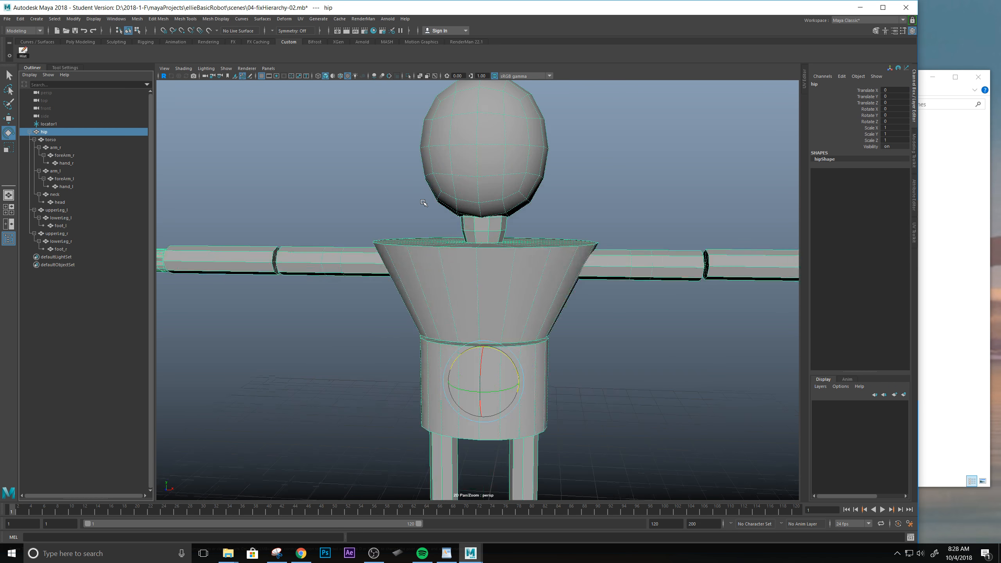
pyautogui.keyDown('alt'); pyautogui.moveTo(533, 235); pyautogui.dragTo(390, 279); pyautogui.keyUp('alt')
pyautogui.keyDown('alt'); pyautogui.moveTo(542, 225); pyautogui.dragTo(448, 271); pyautogui.keyUp('alt')
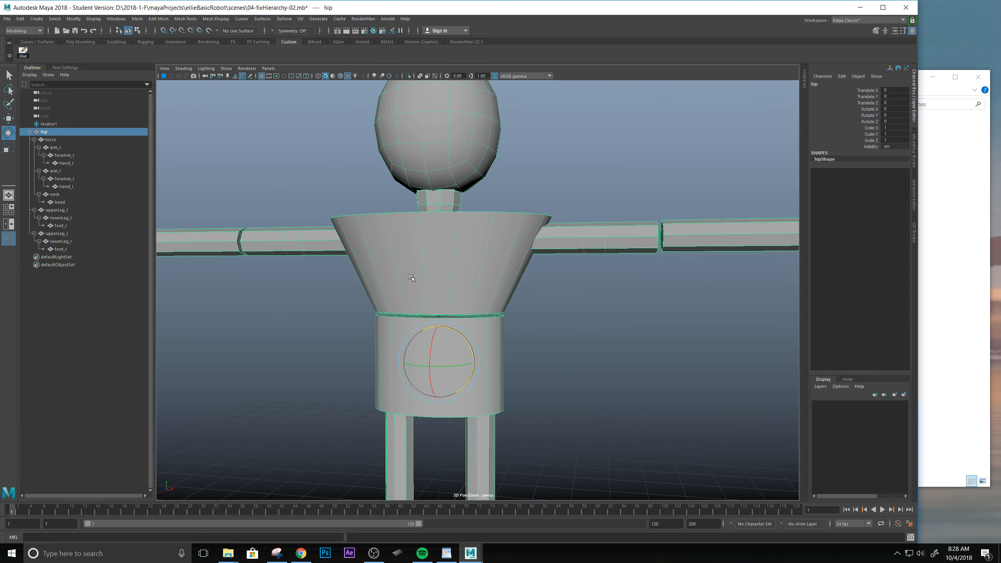
pyautogui.keyDown('alt'); pyautogui.moveTo(402, 318); pyautogui.dragTo(294, 280); pyautogui.keyUp('alt')
# Group hand_r within the foreArm_r hierarchy and name the group gr_hand_r.
pyautogui.click(277, 268)
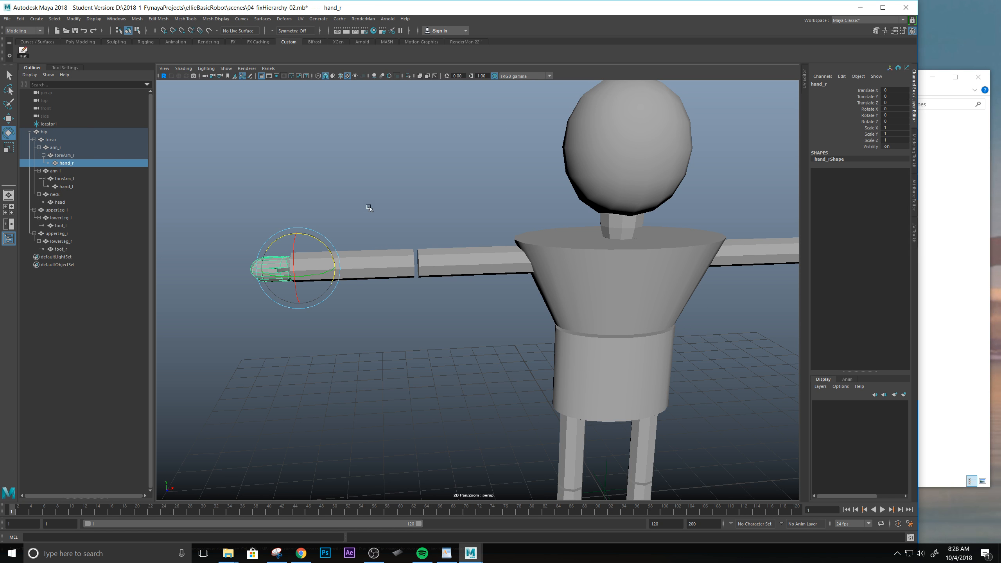
pyautogui.keyDown('alt'); pyautogui.moveTo(365, 207); pyautogui.dragTo(401, 201, button='middle'); pyautogui.keyUp('alt')
pyautogui.moveTo(389, 200)
pyautogui.keyDown('alt'); pyautogui.mouseDown()
pyautogui.moveTo(382, 156)
pyautogui.moveTo(376, 203)
pyautogui.mouseUp(); pyautogui.keyUp('alt')
pyautogui.moveTo(376, 204)
pyautogui.keyDown('alt'); pyautogui.mouseDown(button='right')
pyautogui.moveTo(342, 205)
pyautogui.moveTo(372, 188)
pyautogui.mouseUp(button='right'); pyautogui.keyUp('alt')
pyautogui.keyDown('alt'); pyautogui.moveTo(371, 188); pyautogui.dragTo(428, 184, button='middle'); pyautogui.keyUp('alt')
pyautogui.keyDown('alt'); pyautogui.moveTo(440, 250); pyautogui.dragTo(422, 229, button='right'); pyautogui.keyUp('alt')
pyautogui.keyDown('alt'); pyautogui.moveTo(455, 270); pyautogui.dragTo(462, 227); pyautogui.keyUp('alt')
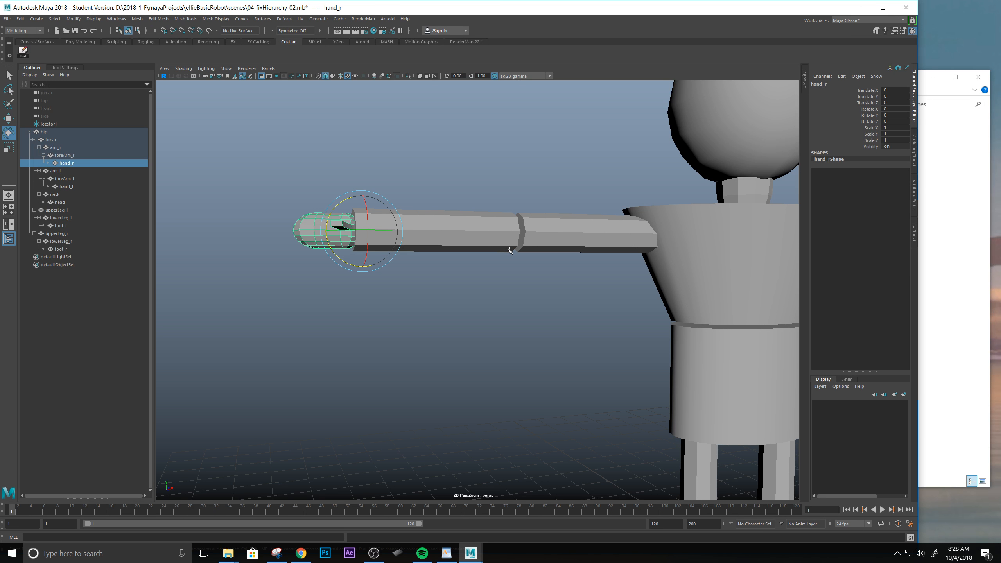
pyautogui.doubleClick(67, 163)
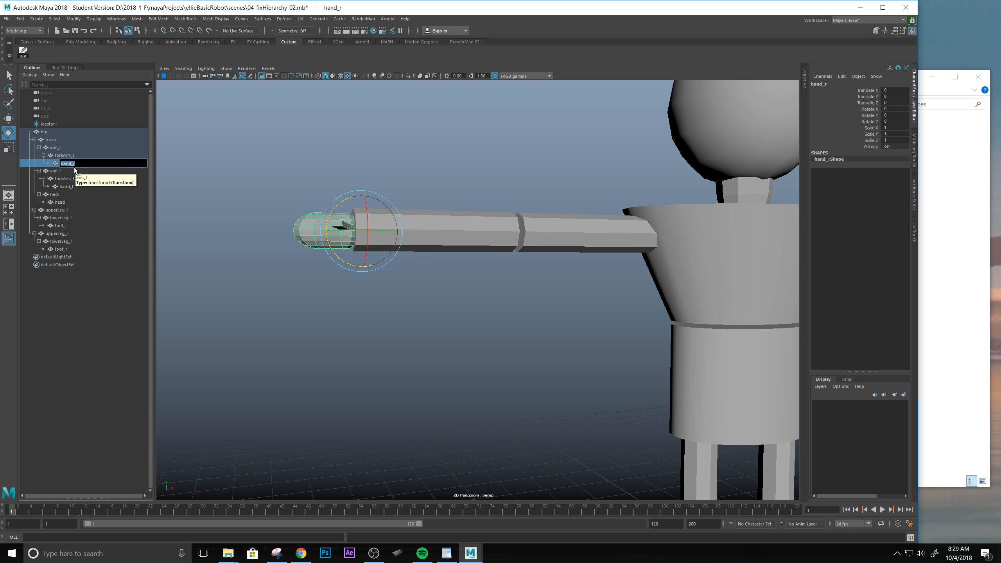
pyautogui.press('Return')
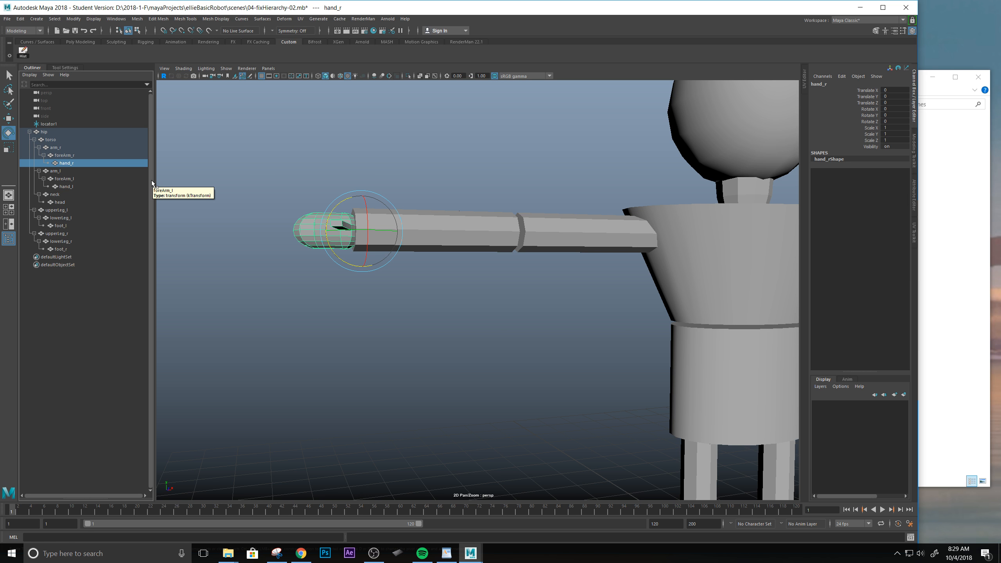
pyautogui.hotkey('ctrl', 'g')
pyautogui.doubleClick(79, 163)
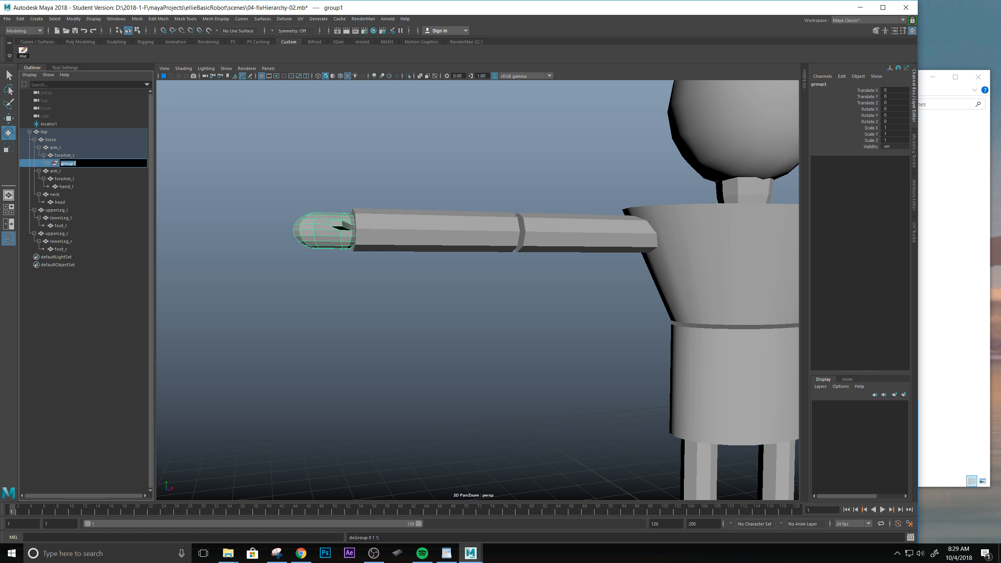
pyautogui.write('gr_hand_r')
pyautogui.click(59, 171)
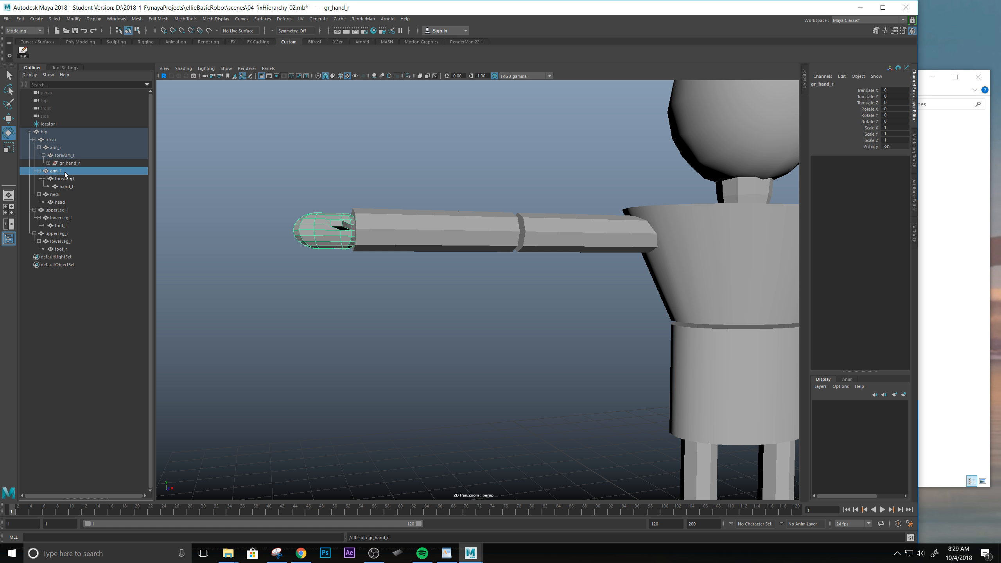
# Expand gr_hand_r and compare the group's pivot location with that of its child hand_r.
pyautogui.click(48, 163)
pyautogui.click(71, 171)
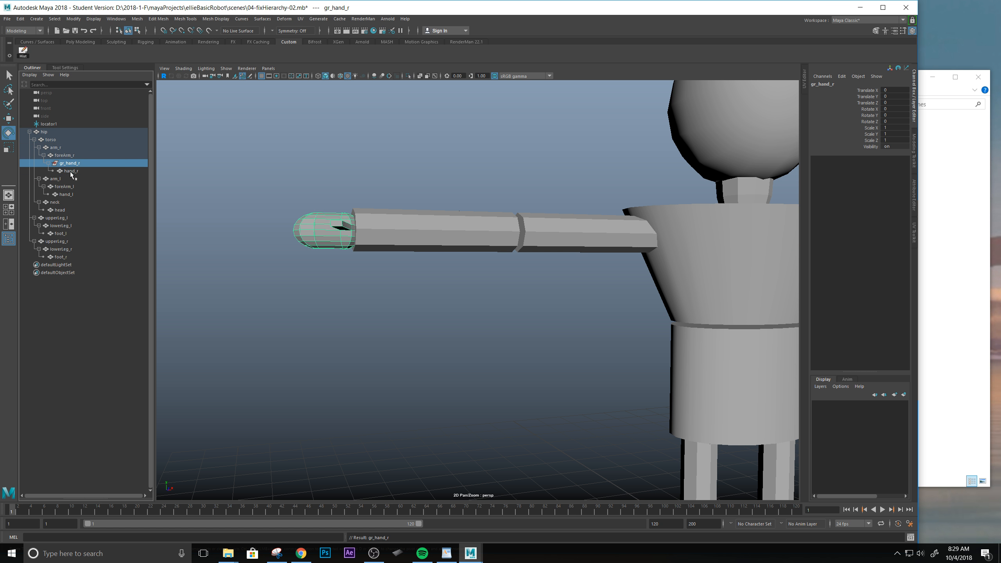
pyautogui.click(78, 163)
pyautogui.scroll(-5, 555, 339)
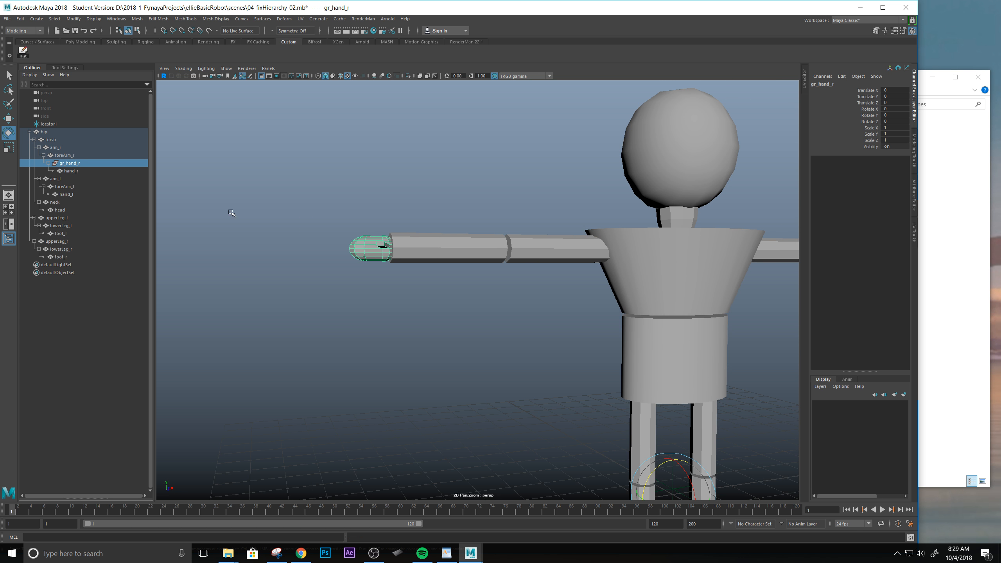
pyautogui.keyDown('alt'); pyautogui.moveTo(529, 334); pyautogui.dragTo(501, 315); pyautogui.keyUp('alt')
pyautogui.keyDown('alt'); pyautogui.moveTo(550, 328); pyautogui.dragTo(454, 245, button='middle'); pyautogui.keyUp('alt')
pyautogui.keyDown('alt'); pyautogui.moveTo(319, 216); pyautogui.dragTo(439, 276); pyautogui.keyUp('alt')
pyautogui.keyDown('alt'); pyautogui.moveTo(357, 222); pyautogui.dragTo(400, 262, button='middle'); pyautogui.keyUp('alt')
pyautogui.keyDown('alt'); pyautogui.moveTo(399, 262); pyautogui.dragTo(343, 233); pyautogui.keyUp('alt')
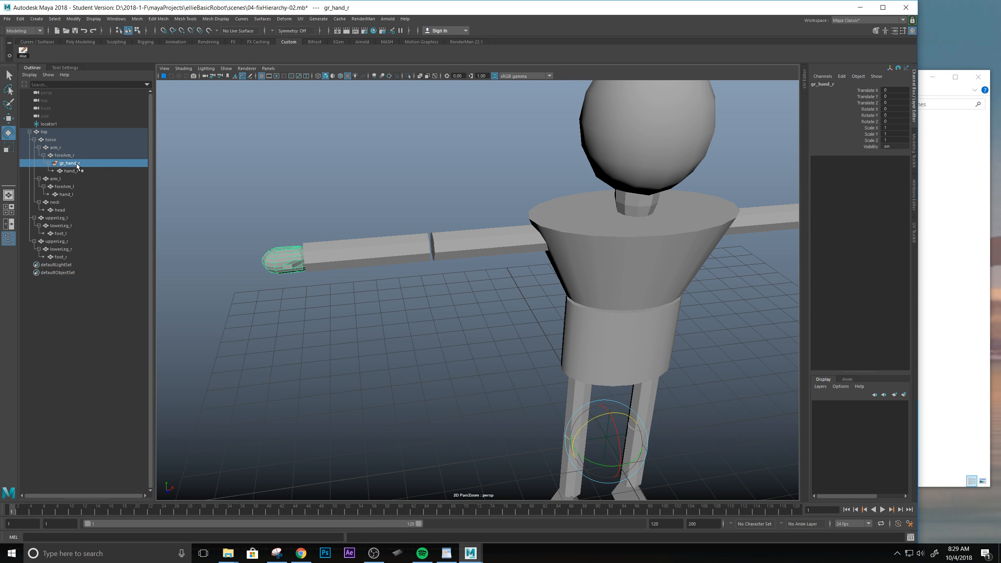
pyautogui.click(69, 171)
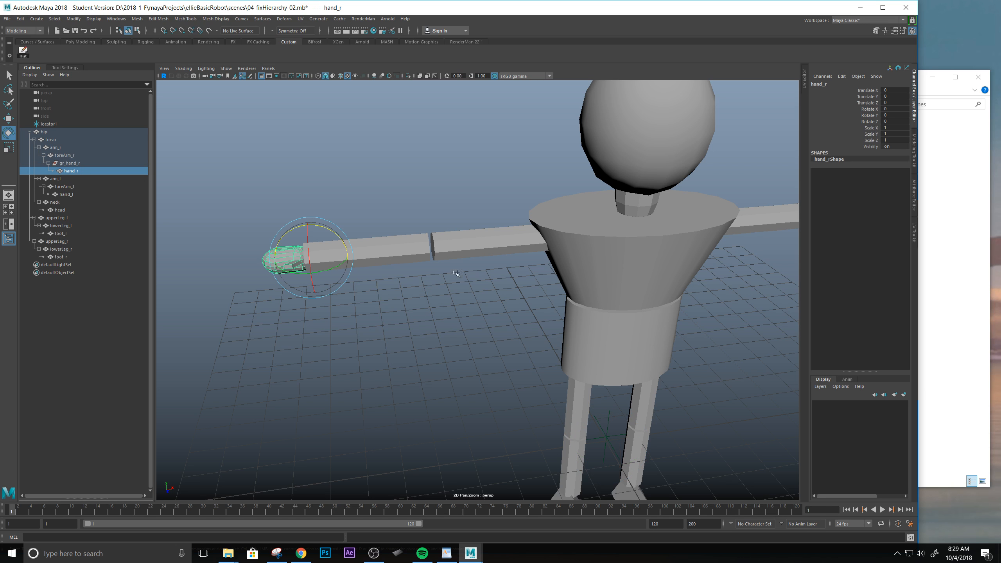
# Match the pivot of the gr_hand_r group to the pivot of its child hand_r.
pyautogui.keyDown('alt'); pyautogui.moveTo(456, 273); pyautogui.dragTo(480, 284, button='right'); pyautogui.keyUp('alt')
pyautogui.keyDown('alt'); pyautogui.moveTo(422, 215); pyautogui.dragTo(516, 217, button='middle'); pyautogui.keyUp('alt')
pyautogui.keyDown('alt'); pyautogui.moveTo(461, 230); pyautogui.dragTo(457, 228); pyautogui.keyUp('alt')
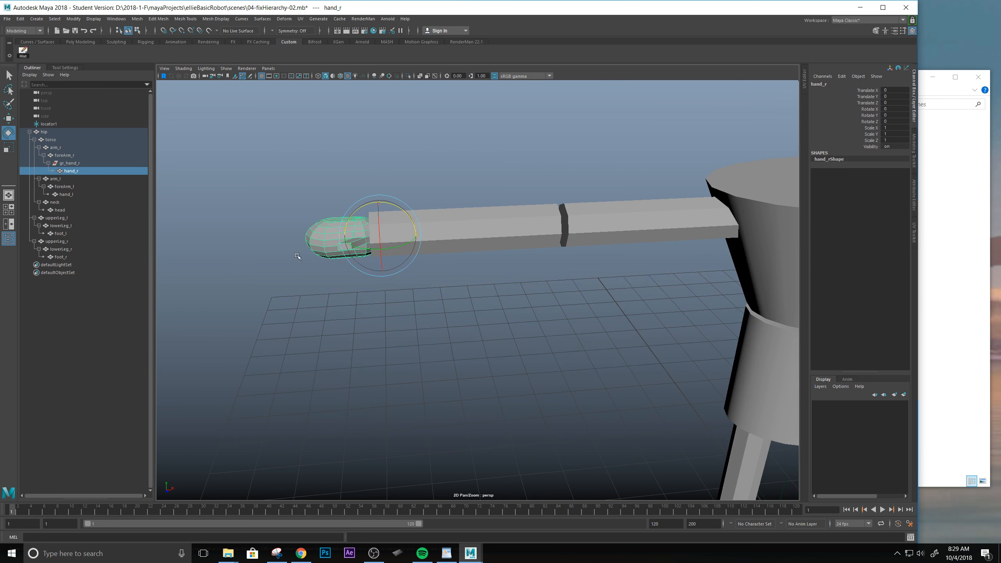
pyautogui.click(74, 163)
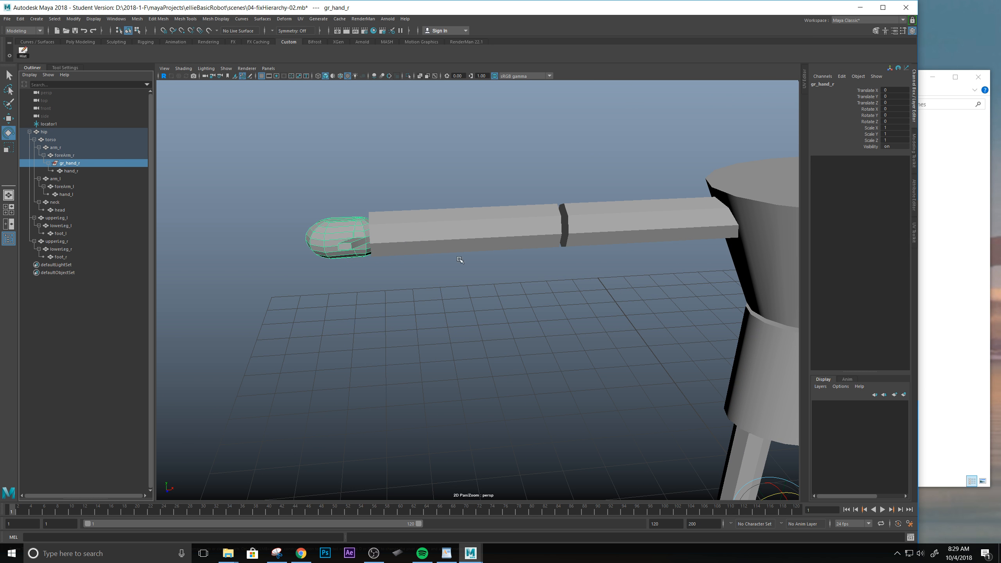
pyautogui.scroll(-3, 510, 306)
pyautogui.press('w')
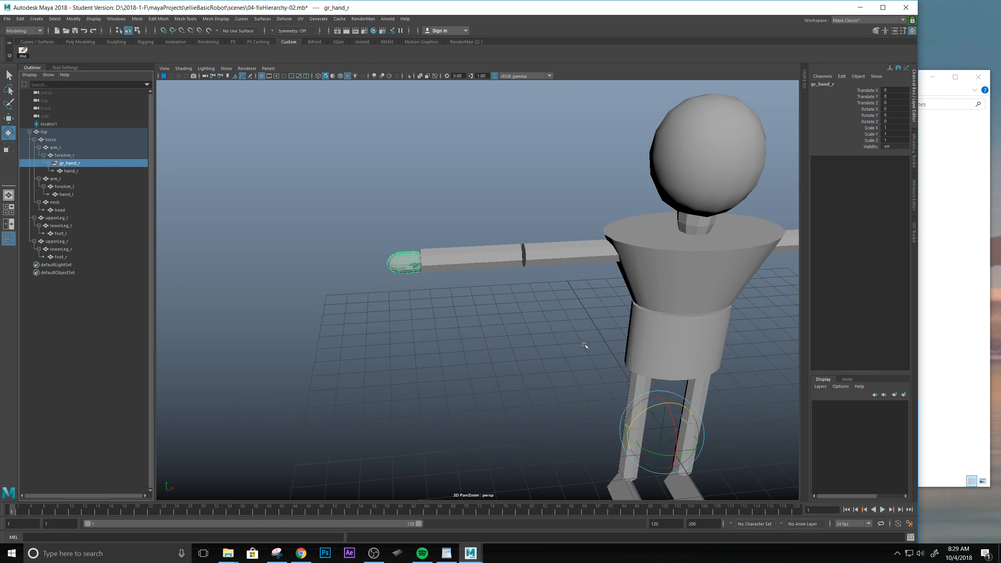
pyautogui.scroll(-2, 586, 346)
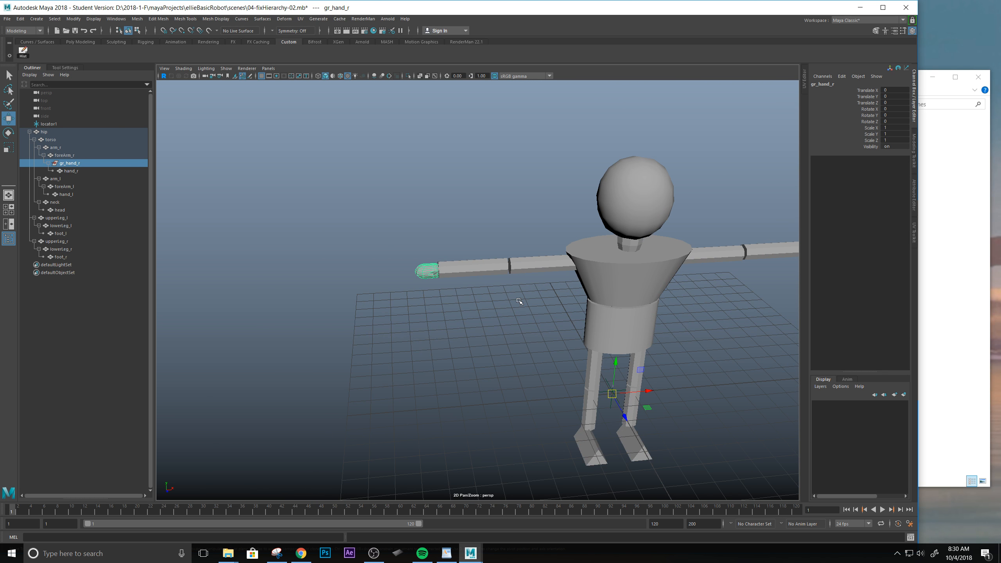
pyautogui.keyDown('shift'); pyautogui.click(70, 170); pyautogui.keyUp('shift')
pyautogui.press('f')
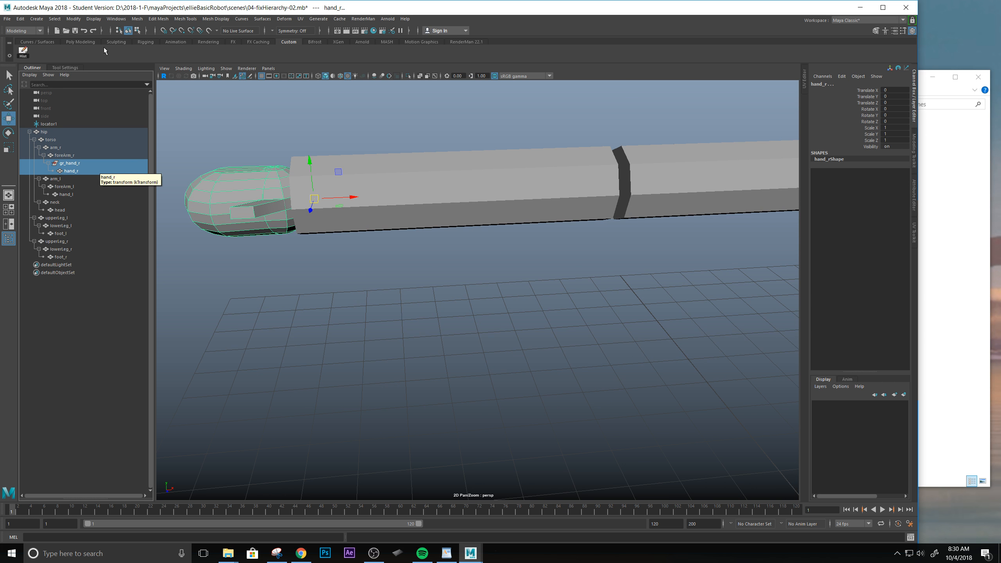
pyautogui.click(68, 22)
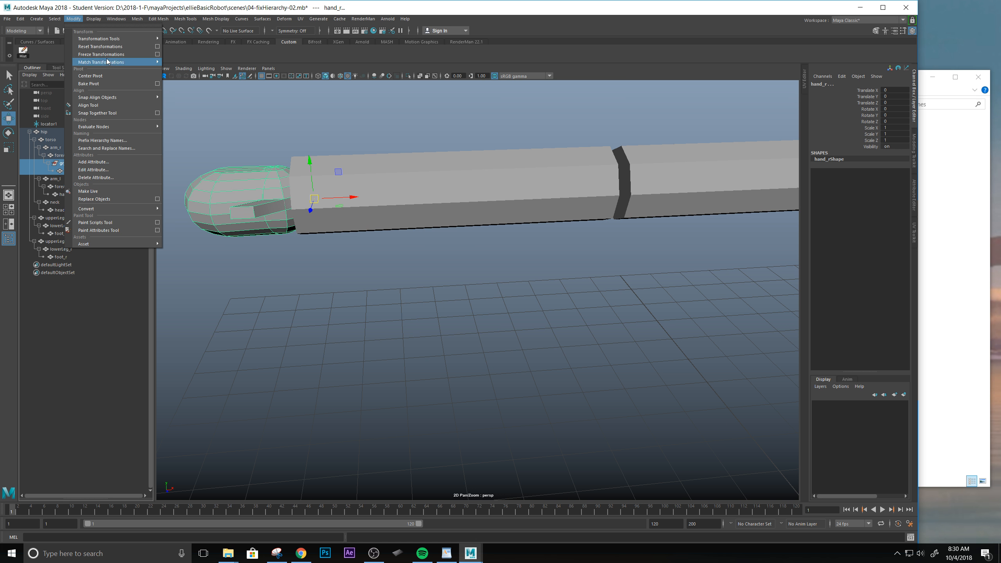
pyautogui.moveTo(108, 62)
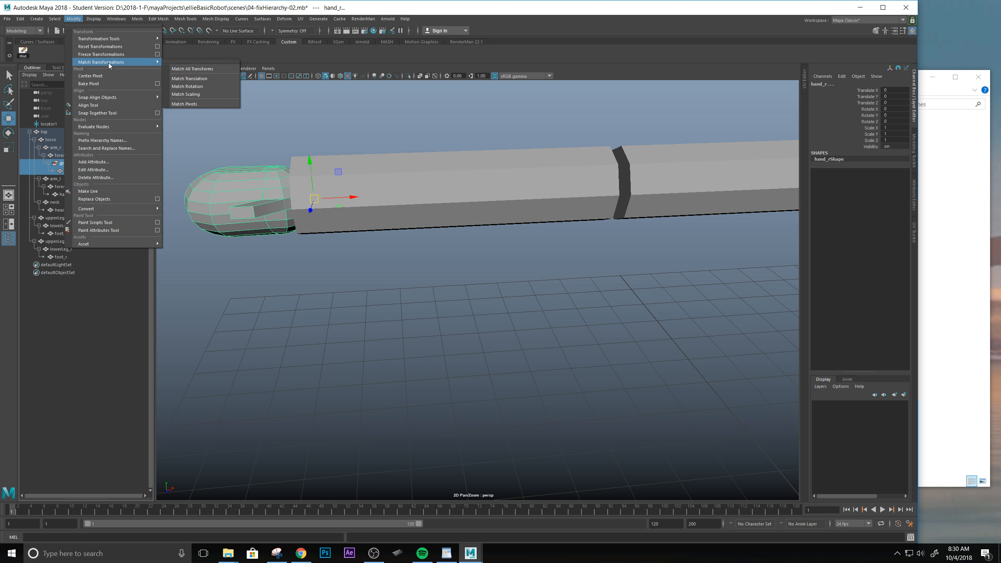
pyautogui.click(201, 105)
pyautogui.click(67, 163)
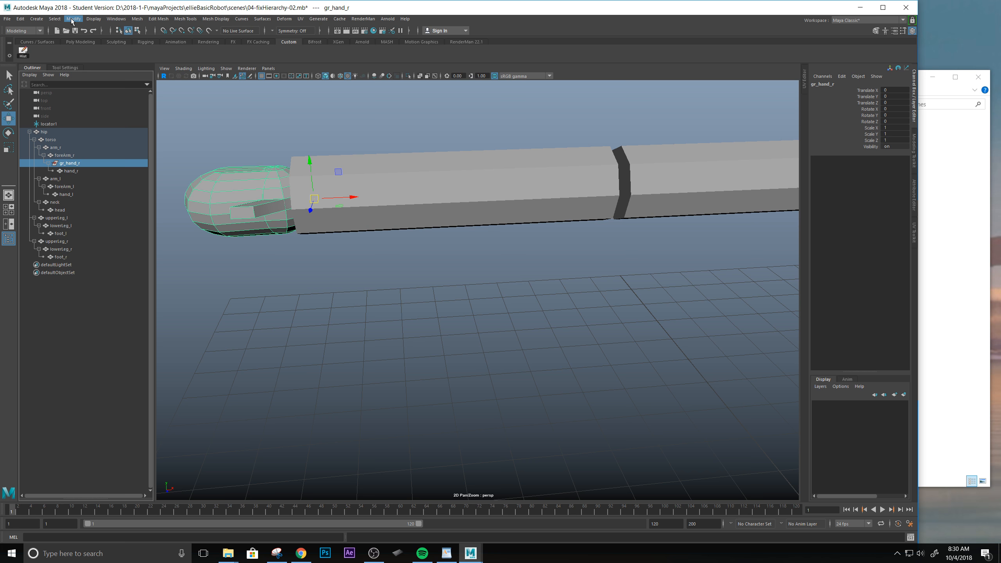
pyautogui.click(266, 128)
# Add the Match Pivots command to the Custom shelf as a shortcut.
pyautogui.click(68, 21)
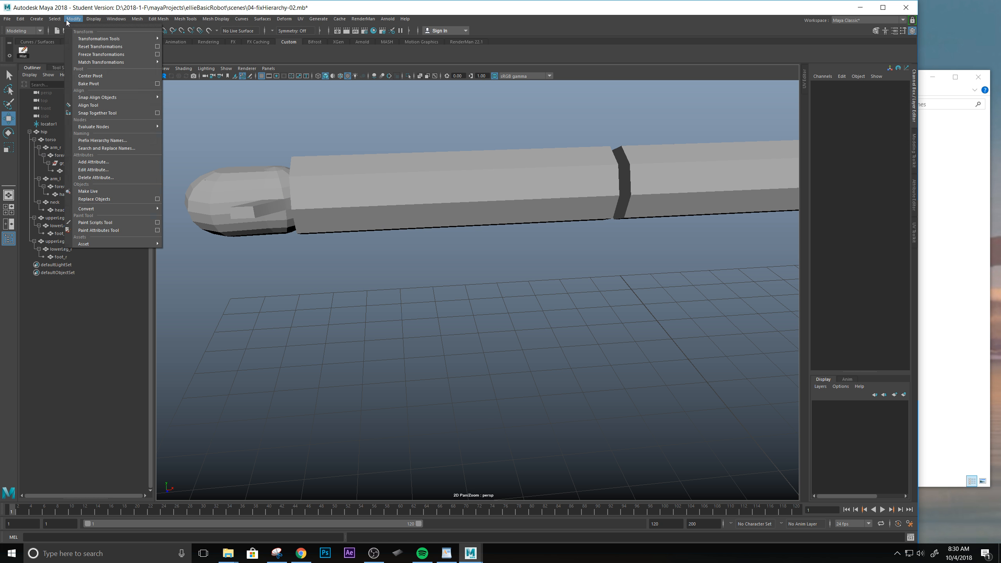
pyautogui.click(372, 56)
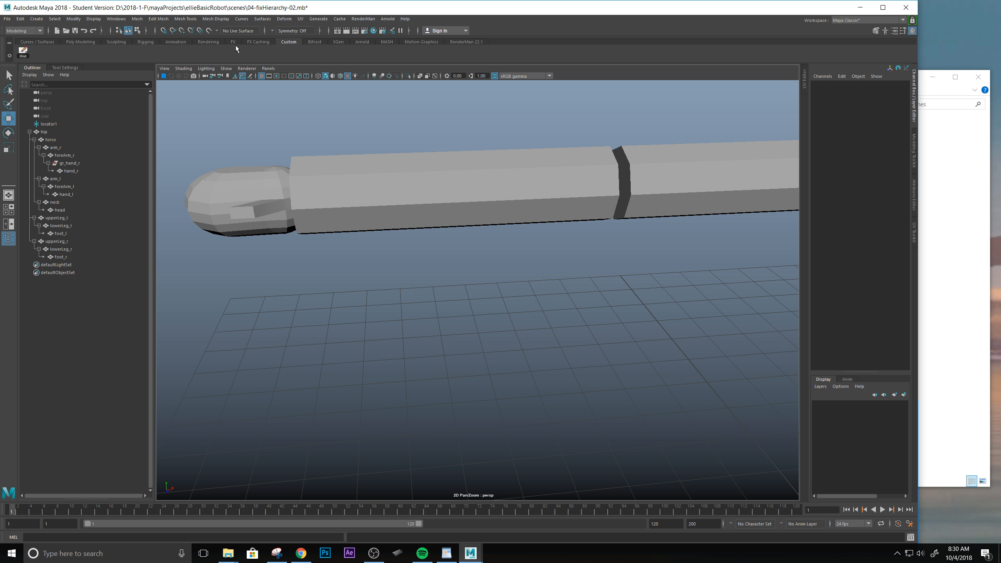
pyautogui.click(72, 18)
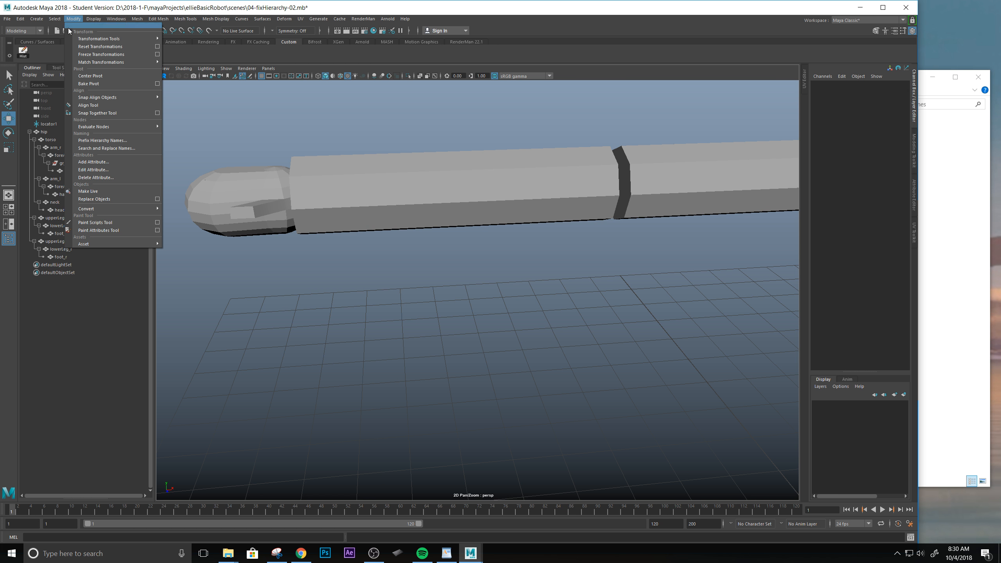
pyautogui.moveTo(147, 63)
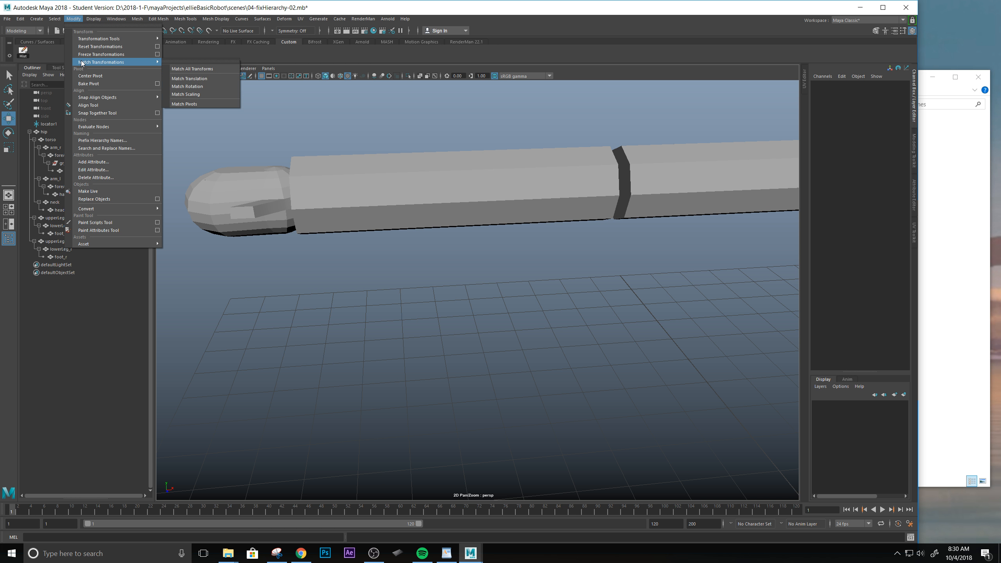
pyautogui.keyDown('ctrl'); pyautogui.keyDown('shift'); pyautogui.click(203, 103); pyautogui.keyUp('shift'); pyautogui.keyUp('ctrl')
pyautogui.click(35, 55)
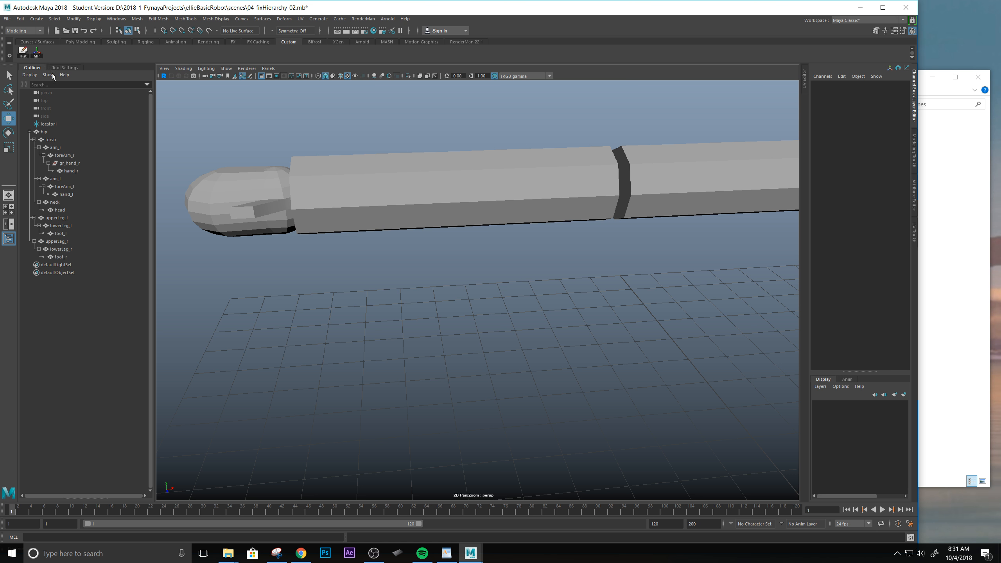
pyautogui.click(285, 19)
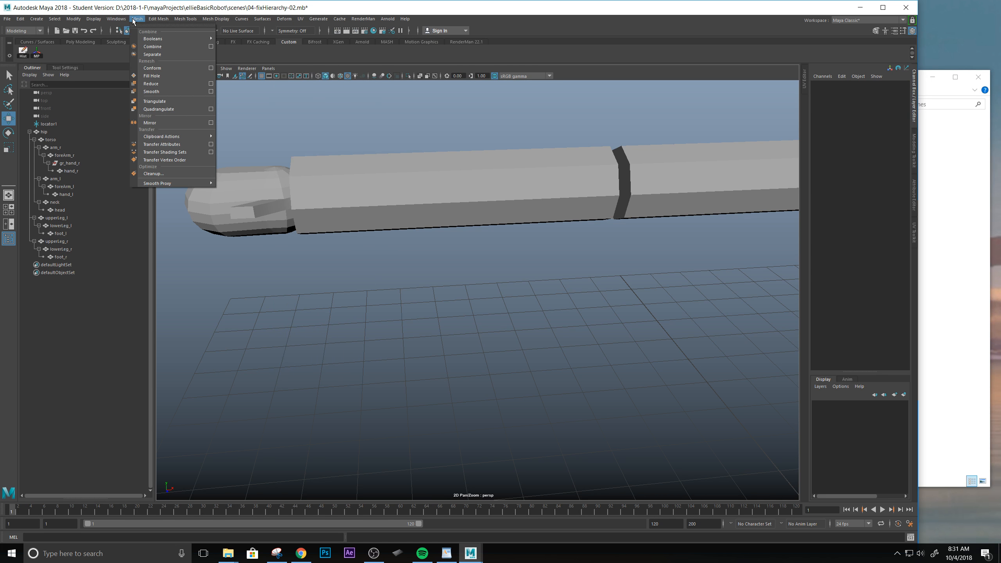
pyautogui.click(262, 54)
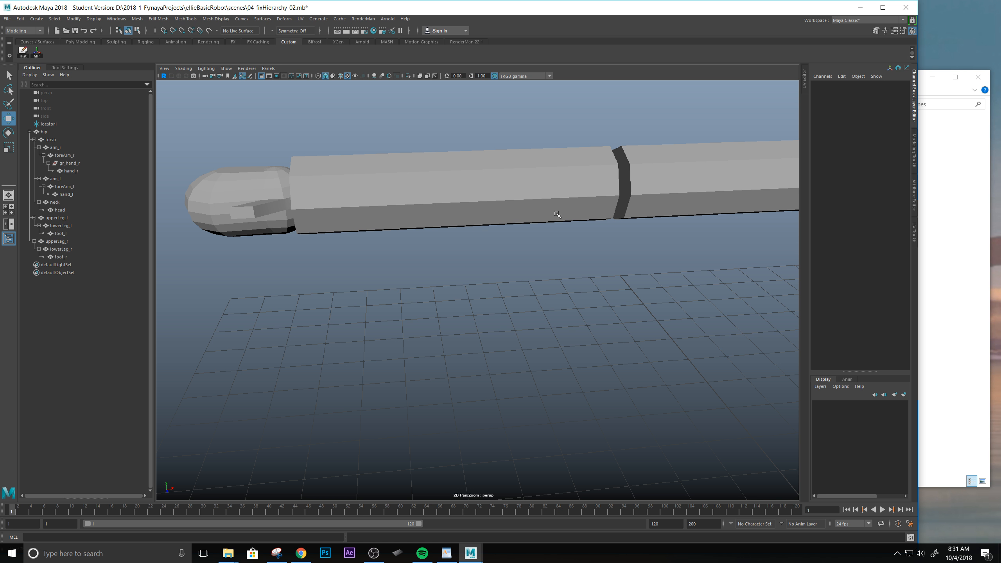
# Group foreArm_r within the arm_r hierarchy and name the new group gr_foreArm_r.
pyautogui.scroll(-5, 558, 216)
pyautogui.scroll(2, 505, 245)
pyautogui.click(433, 250)
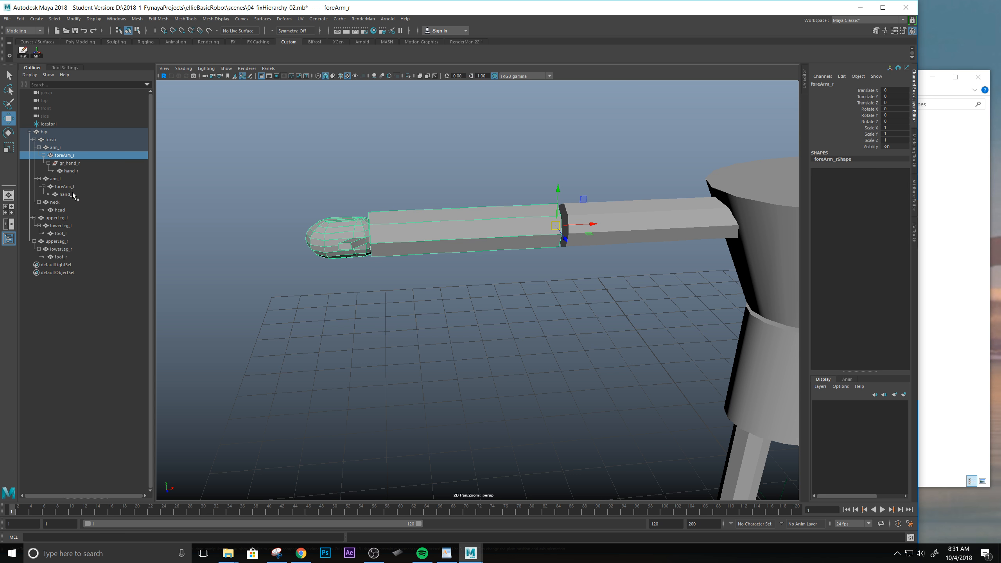
pyautogui.doubleClick(63, 156)
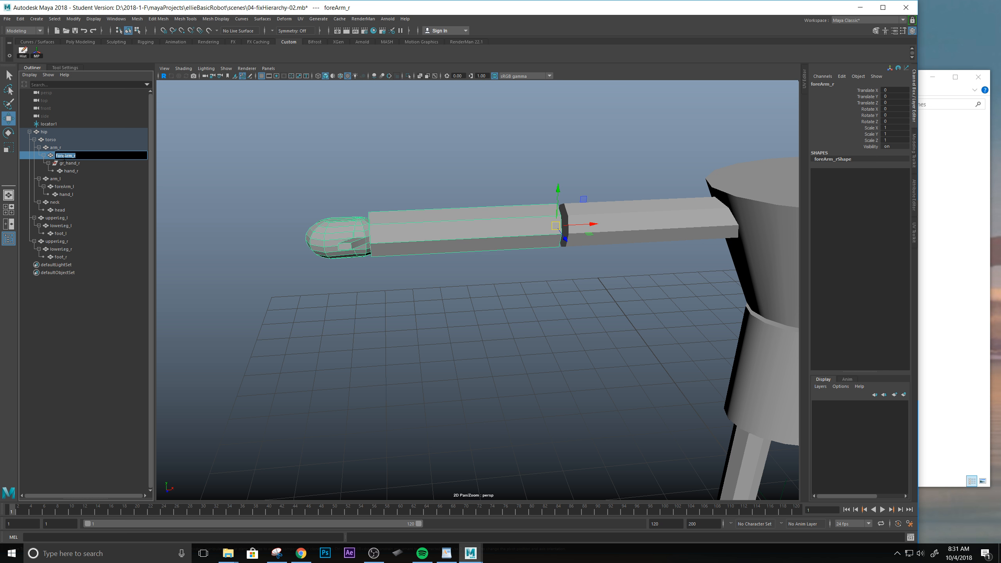
pyautogui.click(49, 156)
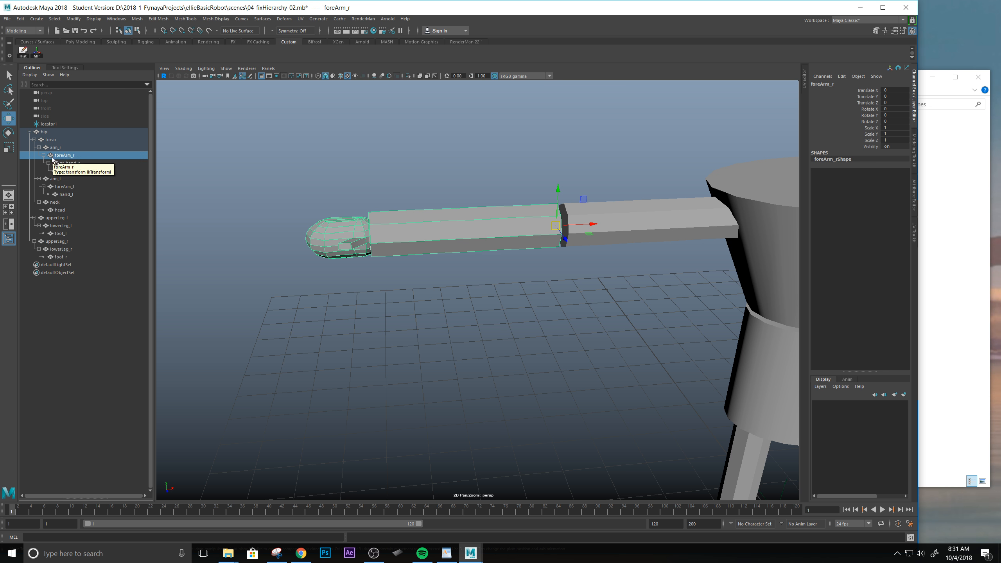
pyautogui.hotkey('ctrl', 'g')
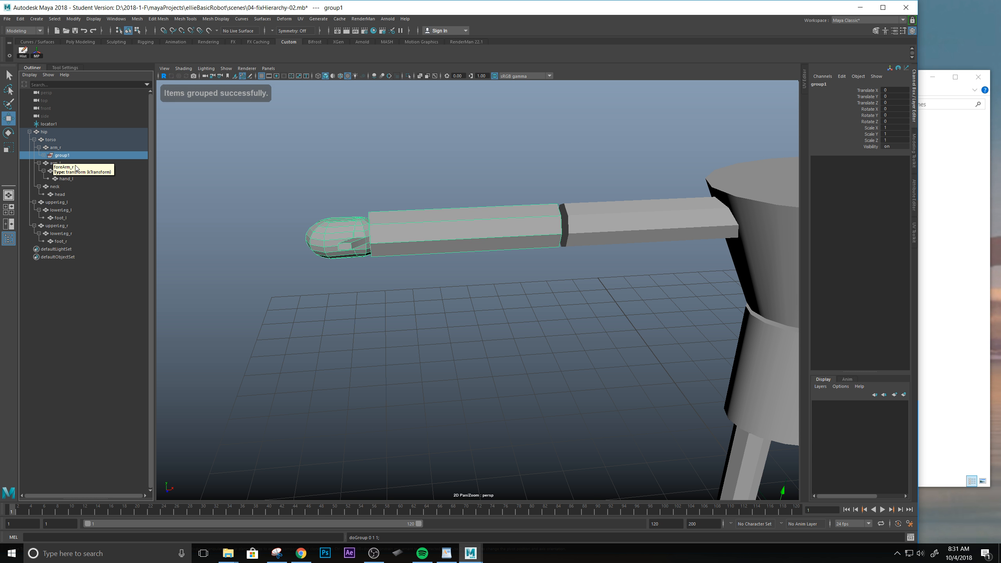
pyautogui.doubleClick(60, 155)
pyautogui.write('gr_foreArm_r')
pyautogui.press('Return')
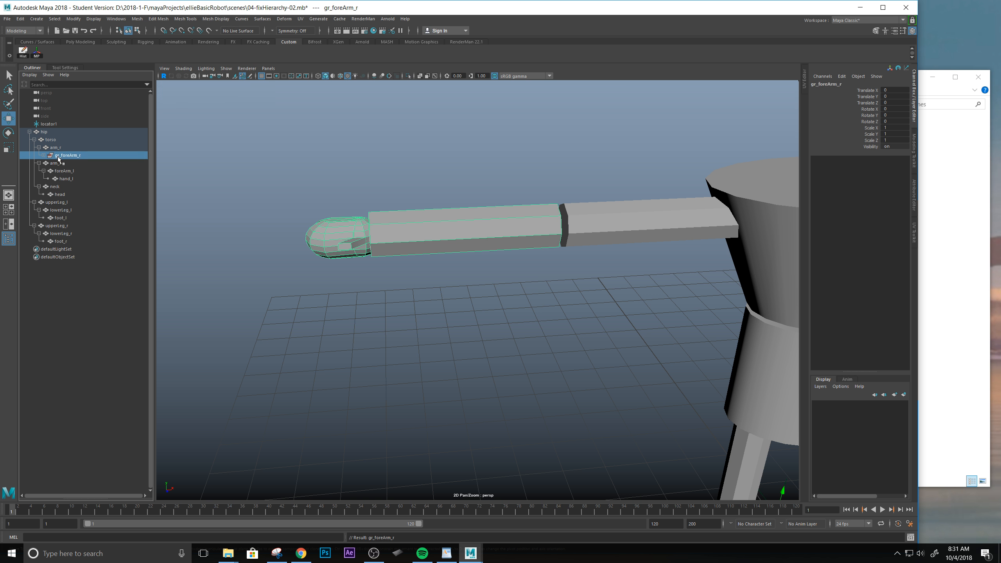
# Expand gr_foreArm_r and foreArm_r and examine the parent-child relationship between foreArm_r and gr_hand_r.
pyautogui.click(43, 154)
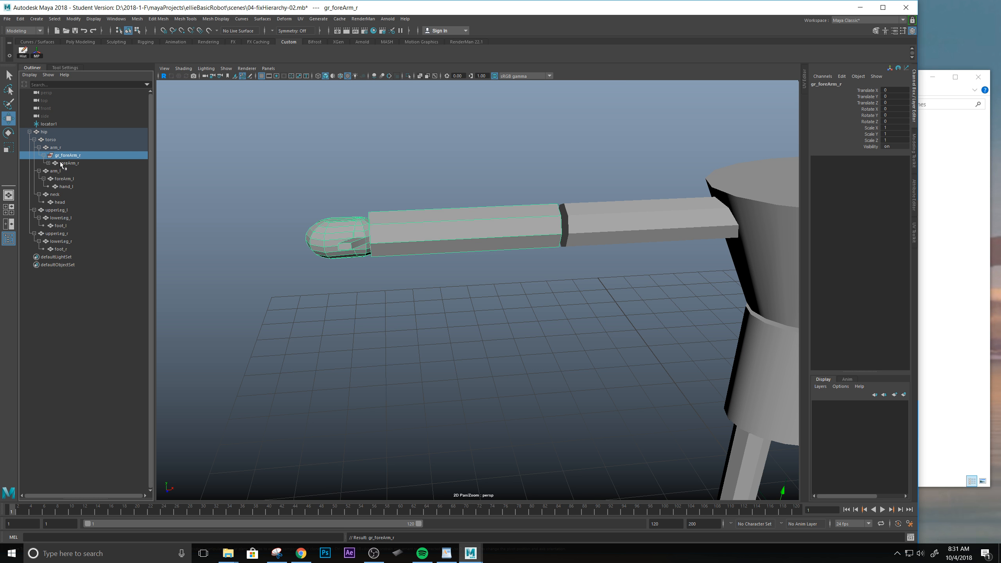
pyautogui.click(61, 163)
pyautogui.click(48, 163)
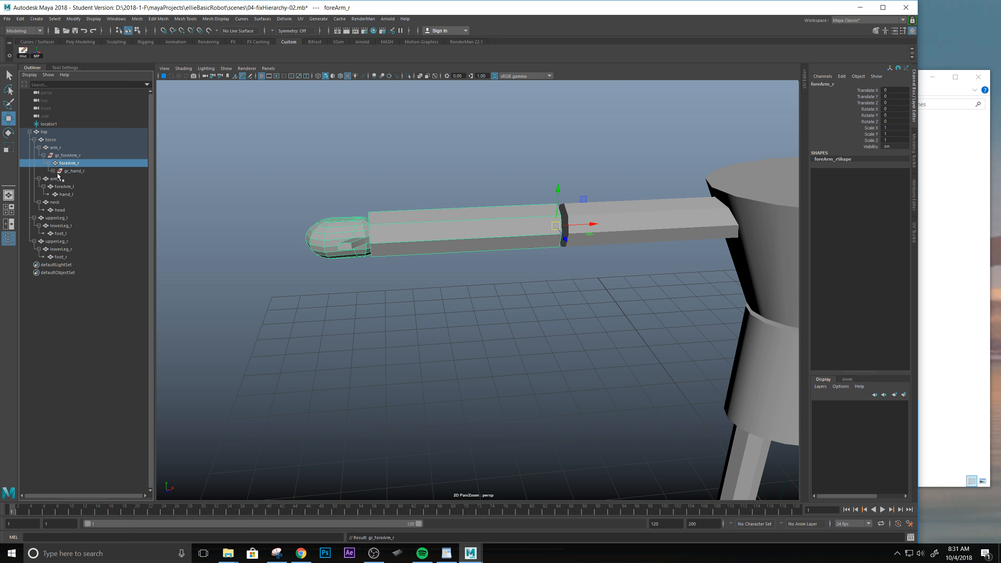
pyautogui.click(78, 171)
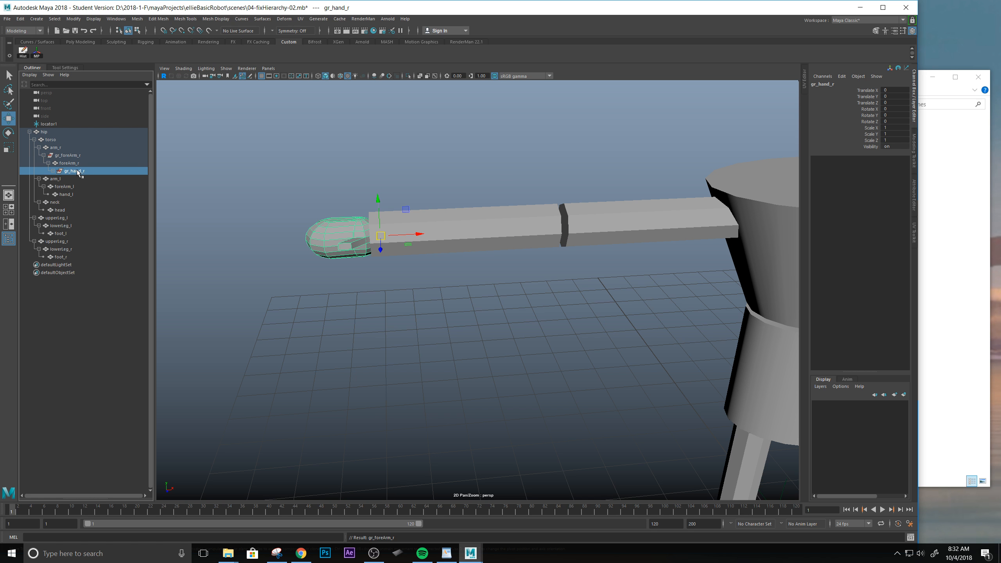
pyautogui.click(64, 163)
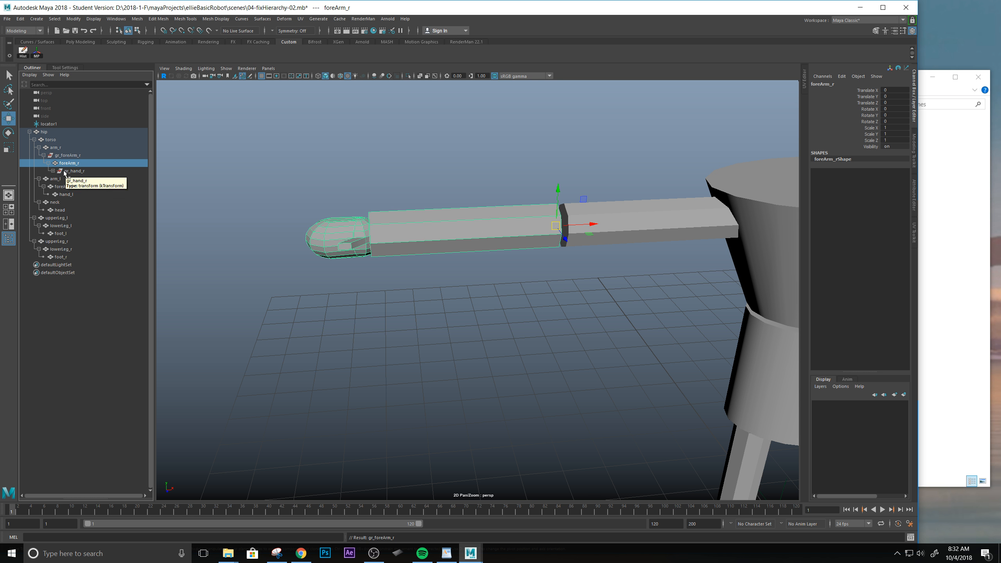
pyautogui.click(64, 171)
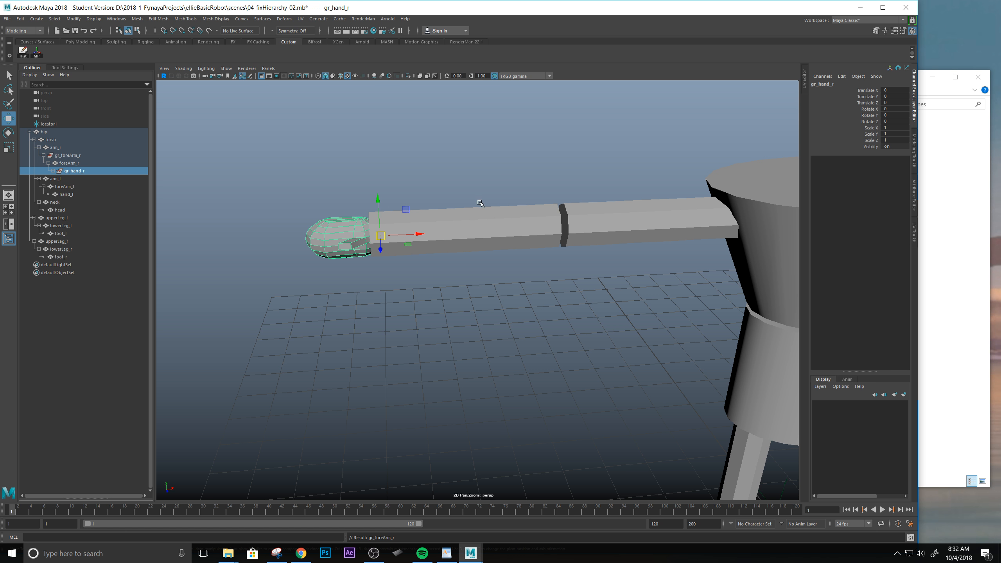
pyautogui.click(500, 210)
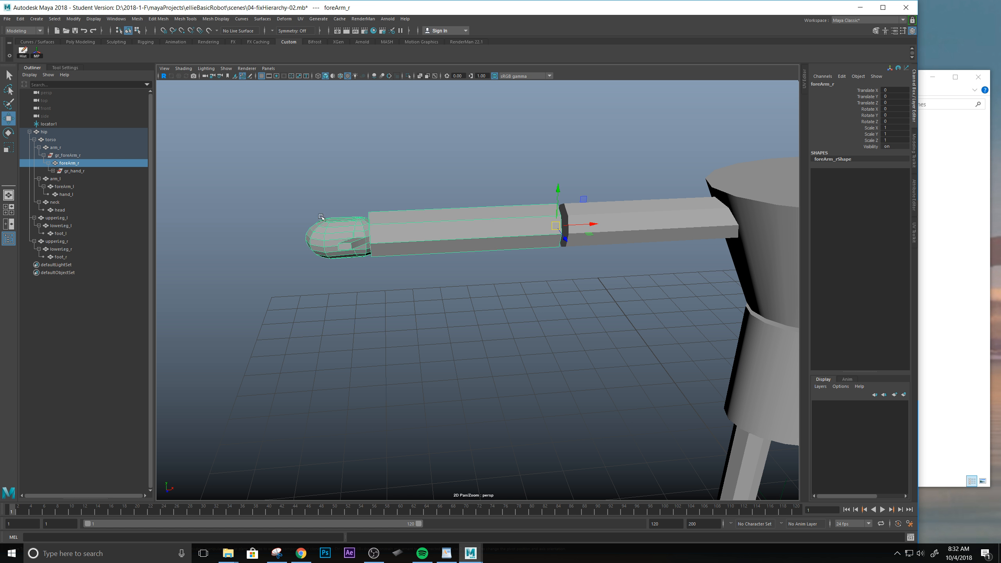
# Reparent gr_hand_r directly under gr_foreArm_r beside foreArm_r, and check that the forearm and hand select separately.
pyautogui.click(72, 172)
pyautogui.moveTo(69, 174); pyautogui.dragTo(57, 156)
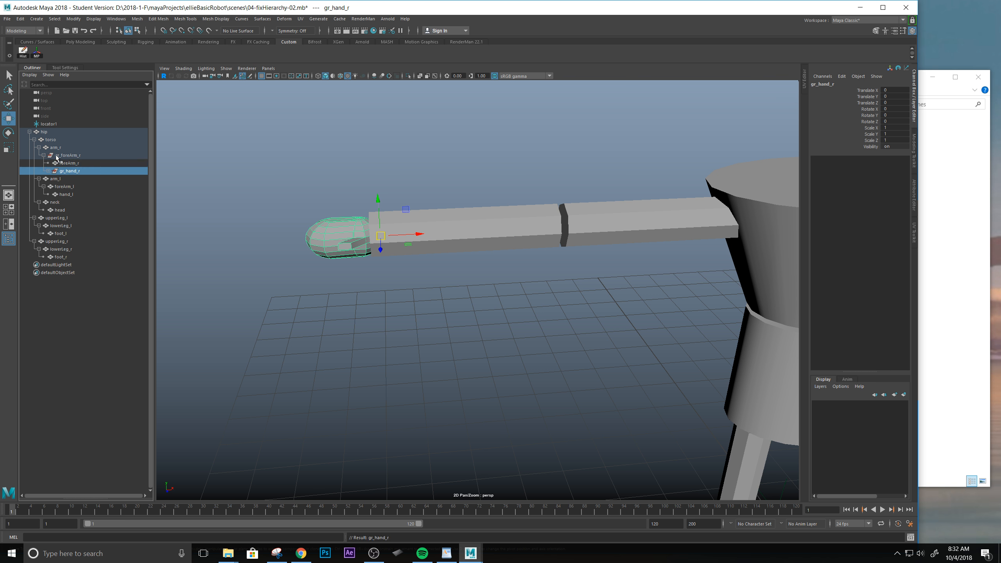
pyautogui.click(423, 167)
pyautogui.click(505, 228)
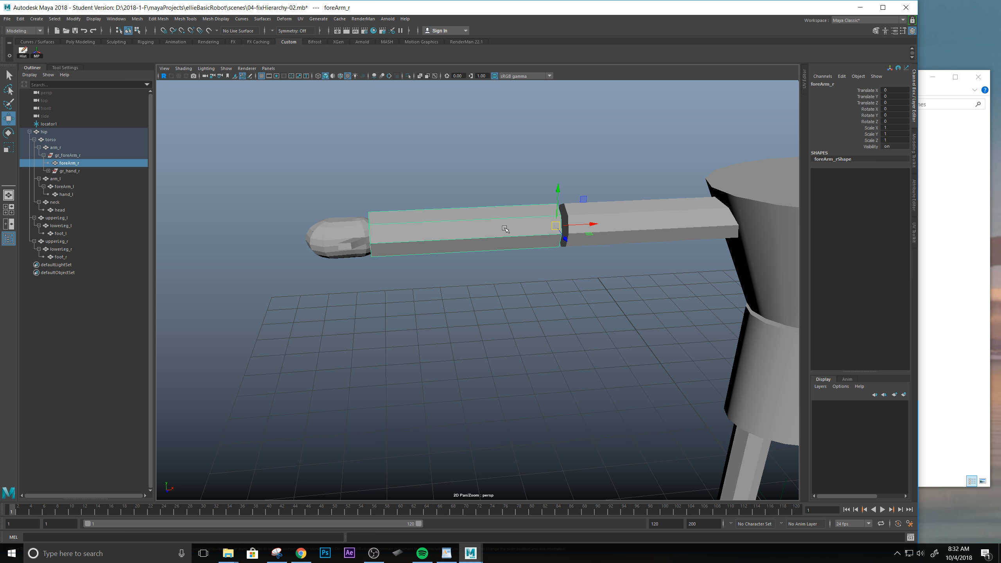
pyautogui.click(334, 238)
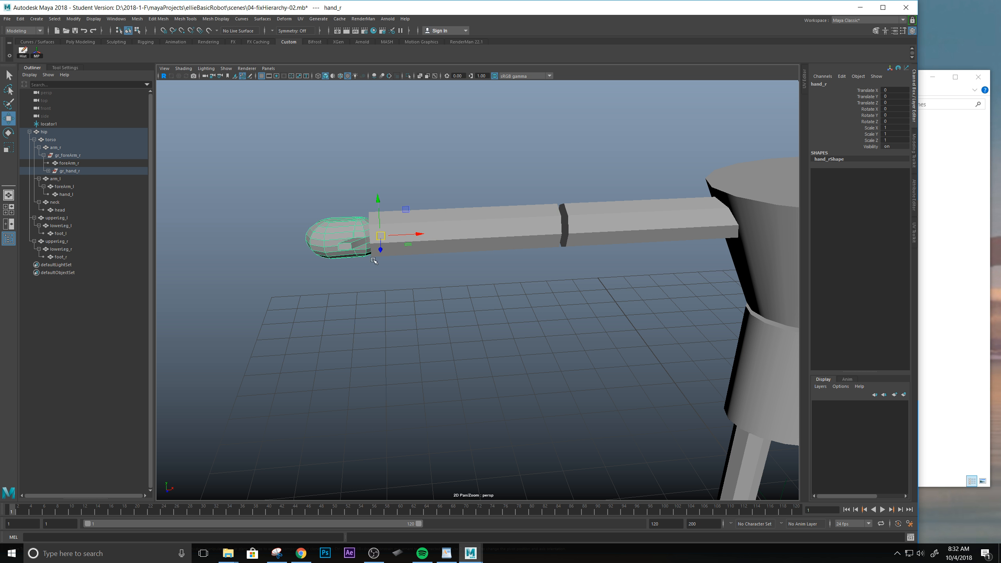
pyautogui.click(517, 232)
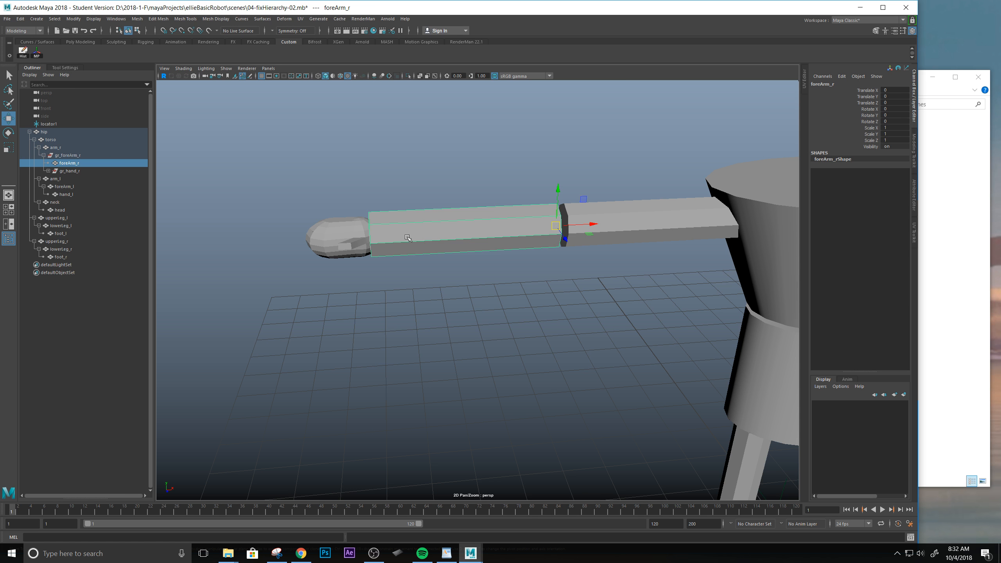
# Match the pivot of the gr_foreArm_r group to the pivot of foreArm_r.
pyautogui.click(78, 156)
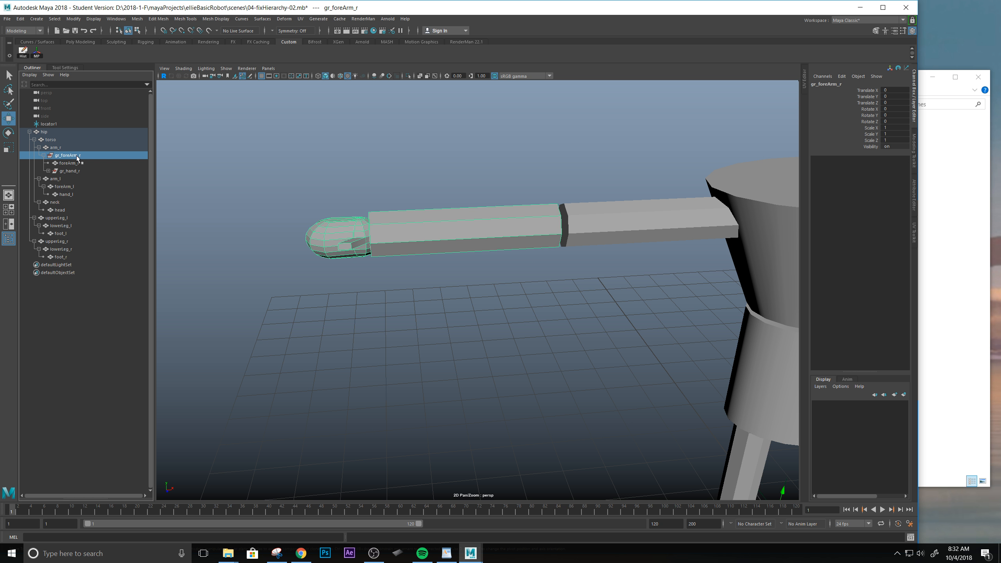
pyautogui.scroll(-6, 512, 342)
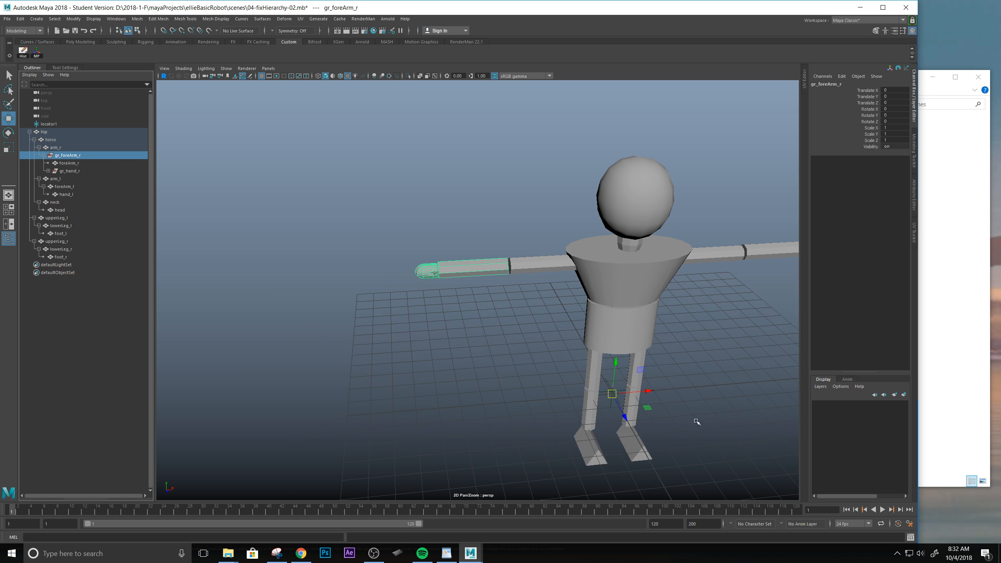
pyautogui.scroll(-3, 623, 394)
pyautogui.scroll(4, 602, 393)
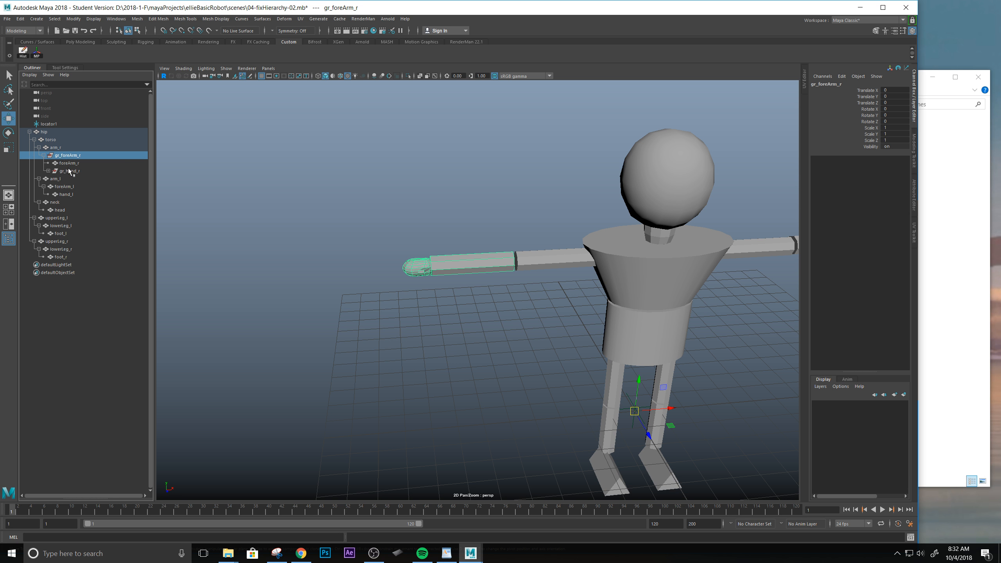
pyautogui.keyDown('ctrl'); pyautogui.click(65, 164); pyautogui.keyUp('ctrl')
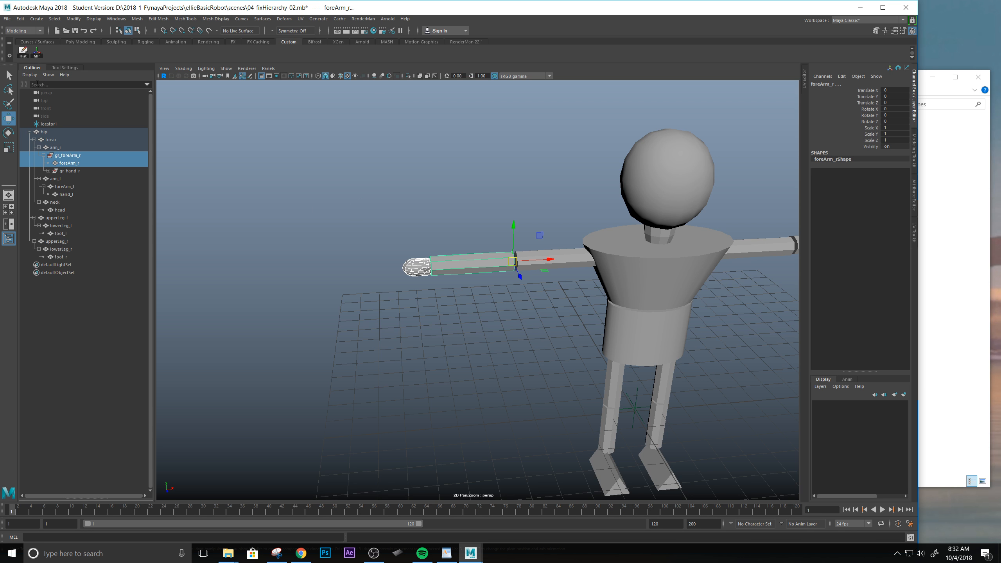
pyautogui.click(40, 52)
# Select the gr_foreArm_r group and examine its pivot at the right elbow from several angles.
pyautogui.click(60, 156)
pyautogui.press('f')
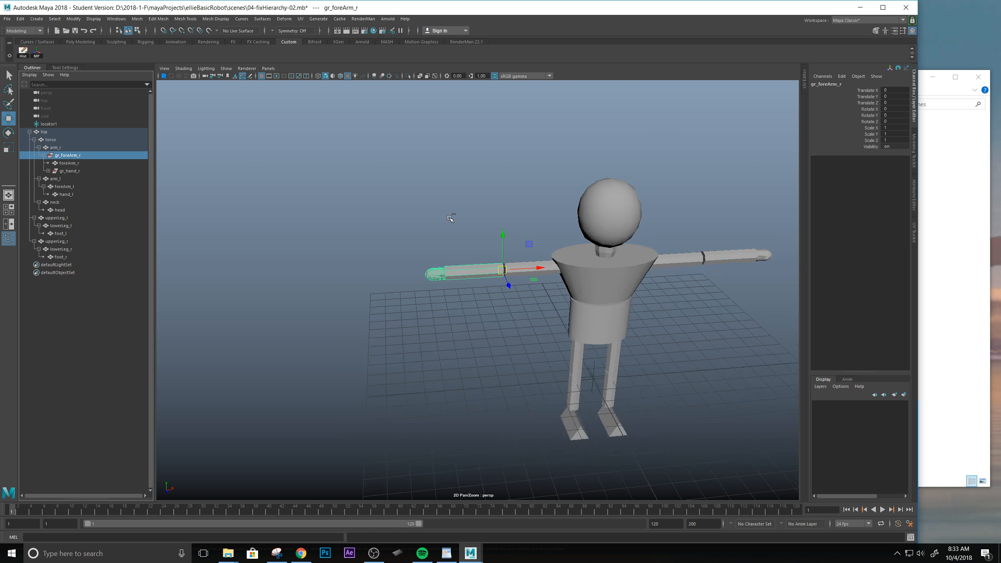
pyautogui.keyDown('alt'); pyautogui.moveTo(490, 217); pyautogui.dragTo(482, 324); pyautogui.keyUp('alt')
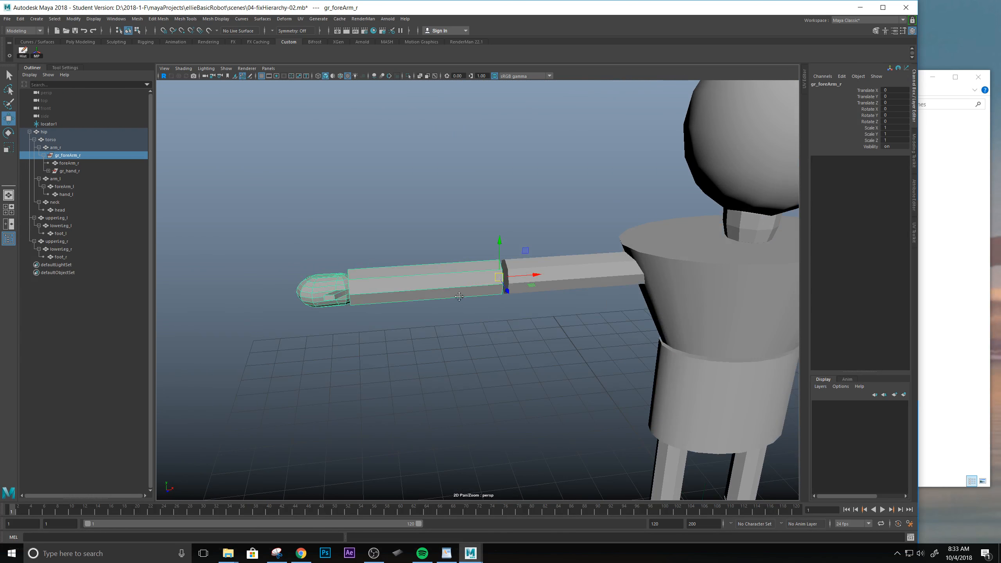
pyautogui.keyDown('alt'); pyautogui.moveTo(459, 295); pyautogui.dragTo(450, 310, button='middle'); pyautogui.keyUp('alt')
pyautogui.keyDown('alt'); pyautogui.moveTo(414, 312); pyautogui.dragTo(537, 364, button='right'); pyautogui.keyUp('alt')
pyautogui.keyDown('alt'); pyautogui.moveTo(537, 364); pyautogui.dragTo(506, 310); pyautogui.keyUp('alt')
pyautogui.scroll(-4, 534, 375)
pyautogui.keyDown('alt'); pyautogui.moveTo(513, 365); pyautogui.dragTo(512, 329, button='middle'); pyautogui.keyUp('alt')
pyautogui.moveTo(511, 320)
pyautogui.keyDown('alt'); pyautogui.mouseDown()
pyautogui.moveTo(511, 331)
pyautogui.moveTo(501, 293)
pyautogui.moveTo(502, 314)
pyautogui.mouseUp(); pyautogui.keyUp('alt')
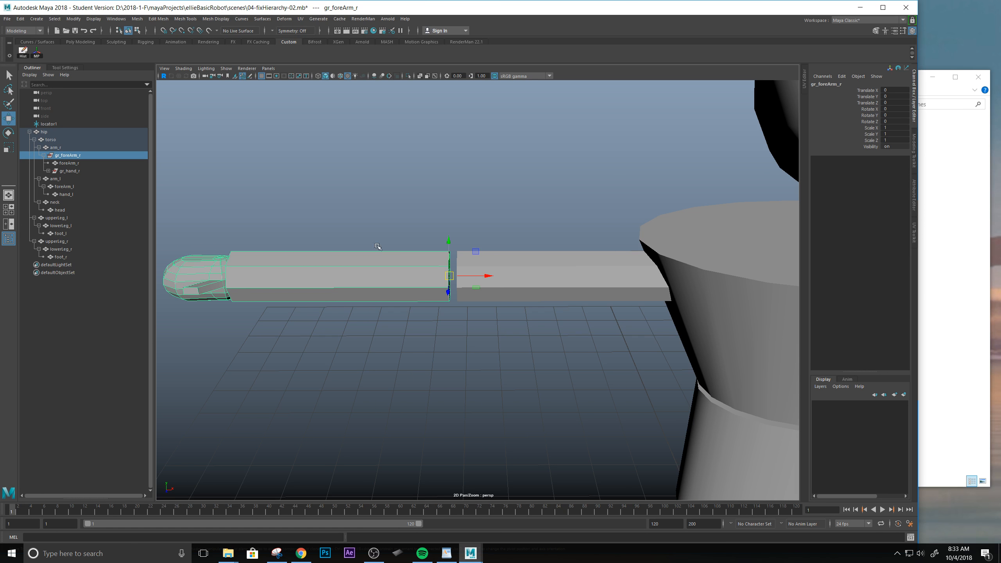
pyautogui.moveTo(366, 235)
pyautogui.keyDown('alt'); pyautogui.mouseDown()
pyautogui.moveTo(384, 223)
pyautogui.moveTo(367, 223)
pyautogui.mouseUp(); pyautogui.keyUp('alt')
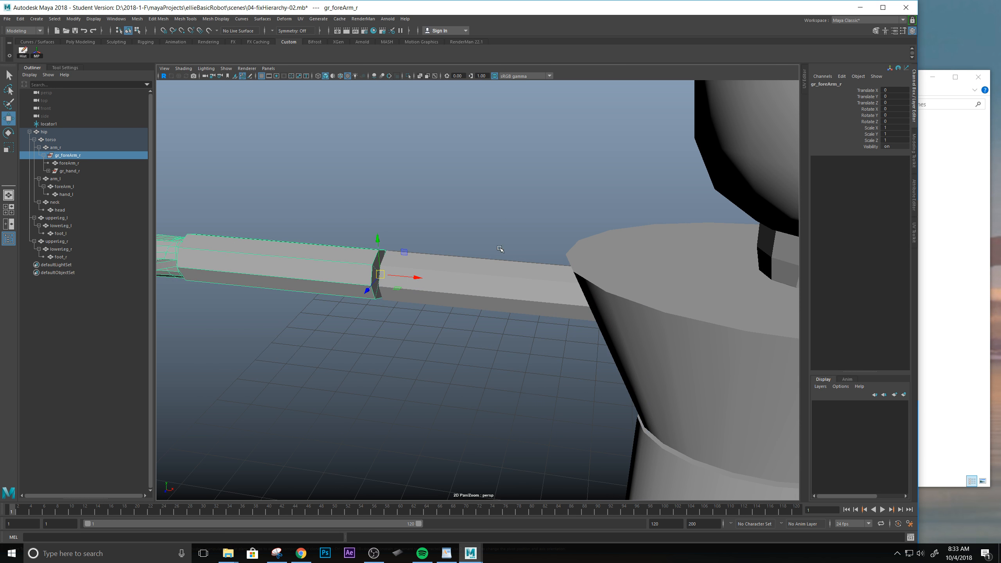
pyautogui.keyDown('alt'); pyautogui.moveTo(472, 276); pyautogui.dragTo(528, 275); pyautogui.keyUp('alt')
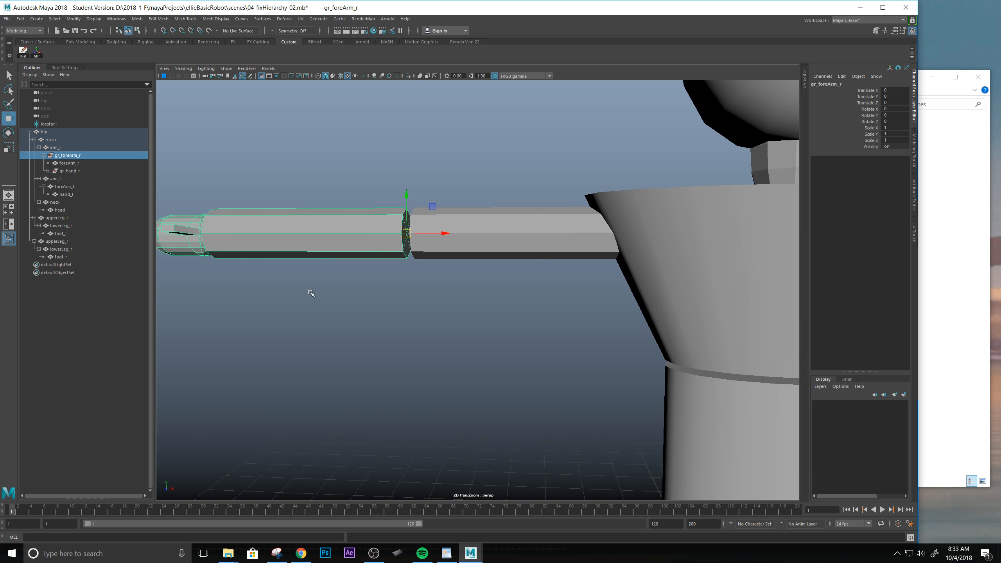
# Expand gr_hand_r and check gr_hand_r, hand_r, foreArm_r and gr_foreArm_r by selecting each in turn.
pyautogui.click(62, 172)
pyautogui.click(49, 171)
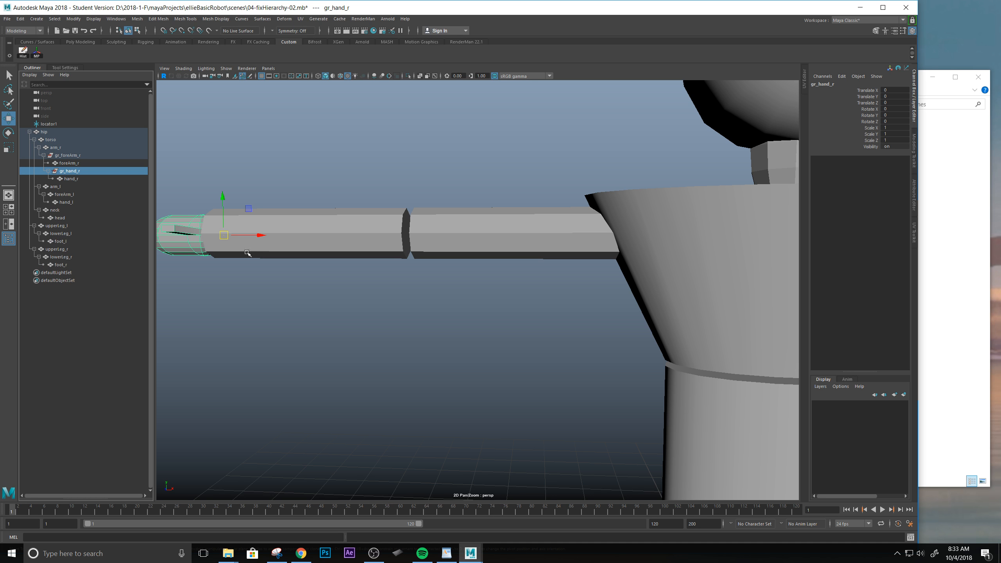
pyautogui.click(68, 179)
pyautogui.click(67, 162)
pyautogui.click(68, 155)
# Group arm_r within the torso hierarchy and name the new group gr_arm_r.
pyautogui.click(72, 147)
pyautogui.scroll(-4, 465, 158)
pyautogui.keyDown('alt'); pyautogui.moveTo(469, 155); pyautogui.dragTo(469, 208); pyautogui.keyUp('alt')
pyautogui.keyDown('alt'); pyautogui.moveTo(514, 232); pyautogui.dragTo(447, 161, button='middle'); pyautogui.keyUp('alt')
pyautogui.keyDown('alt'); pyautogui.moveTo(479, 287); pyautogui.dragTo(476, 230); pyautogui.keyUp('alt')
pyautogui.keyDown('alt'); pyautogui.moveTo(463, 218); pyautogui.dragTo(411, 294, button='middle'); pyautogui.keyUp('alt')
pyautogui.keyDown('alt'); pyautogui.moveTo(376, 284); pyautogui.dragTo(402, 288, button='right'); pyautogui.keyUp('alt')
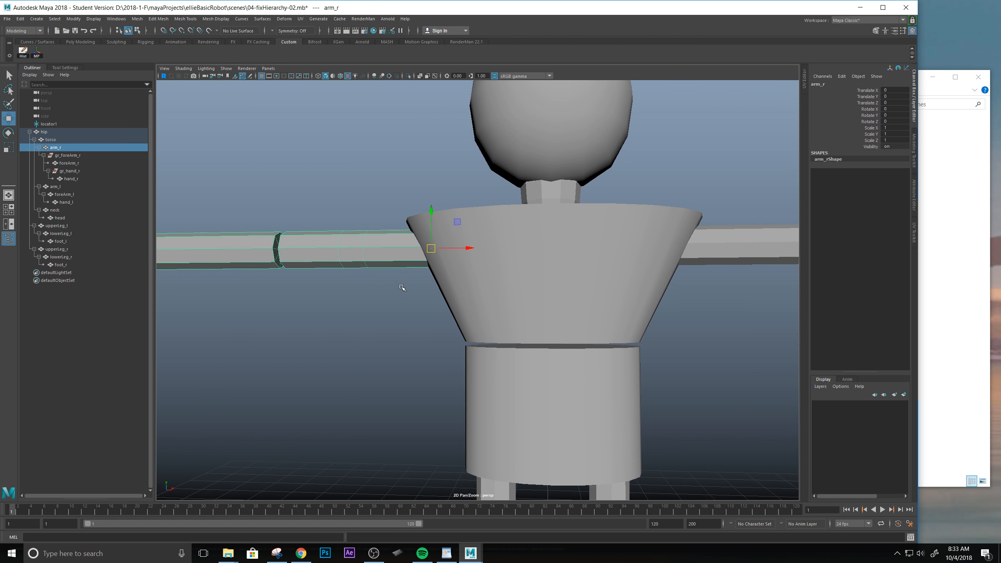
pyautogui.keyDown('alt'); pyautogui.moveTo(402, 288); pyautogui.dragTo(407, 288, button='middle'); pyautogui.keyUp('alt')
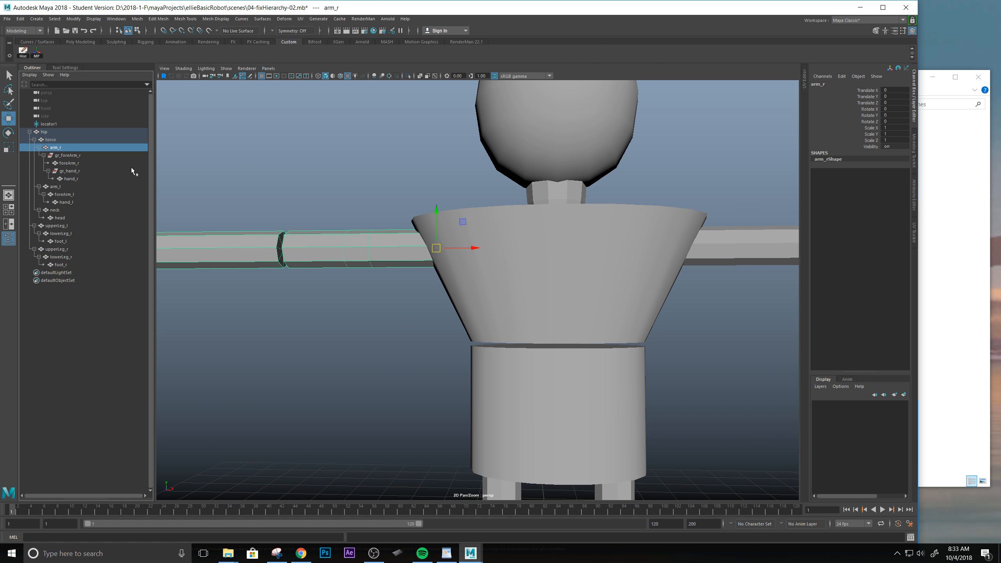
pyautogui.doubleClick(56, 147)
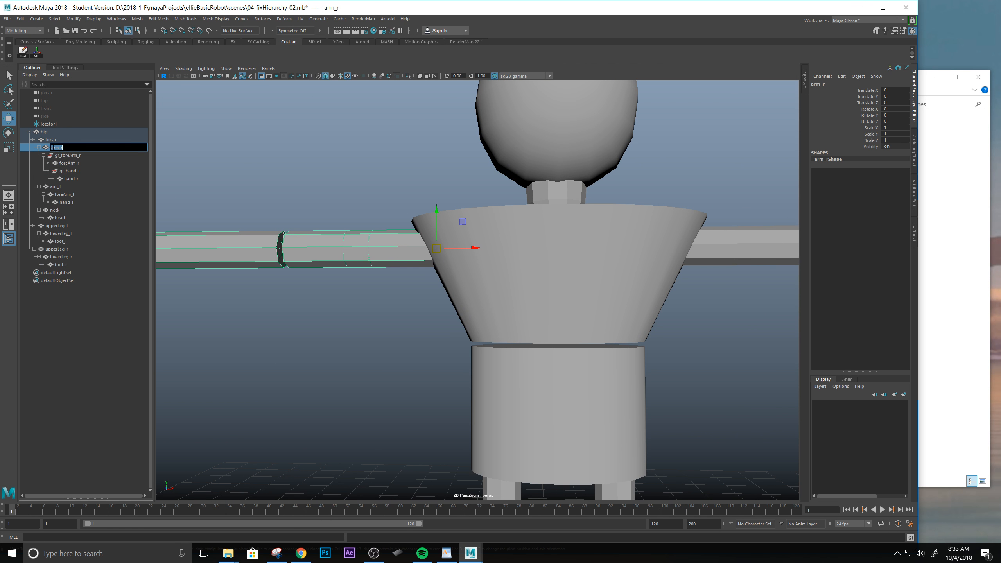
pyautogui.click(49, 148)
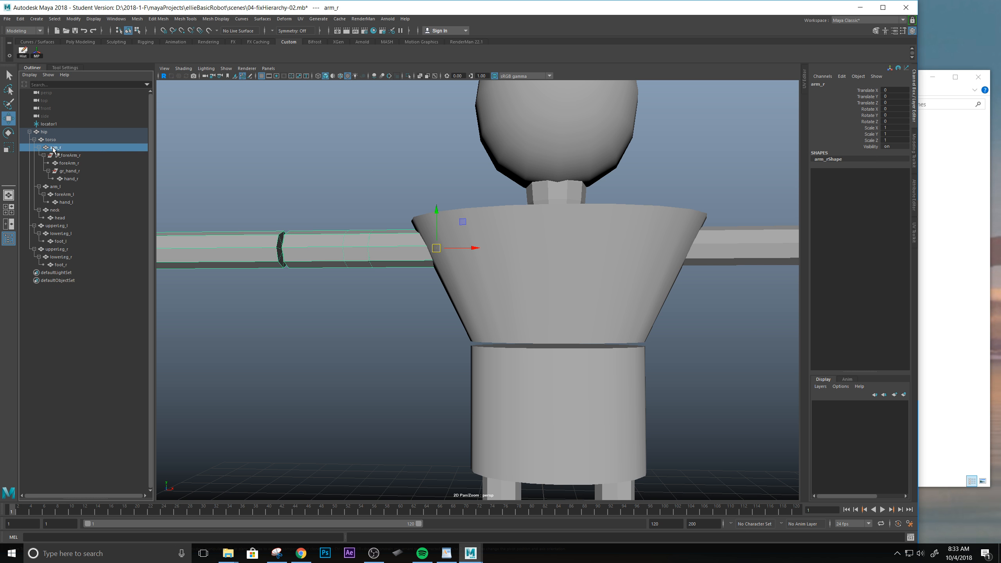
pyautogui.hotkey('ctrl', 'g')
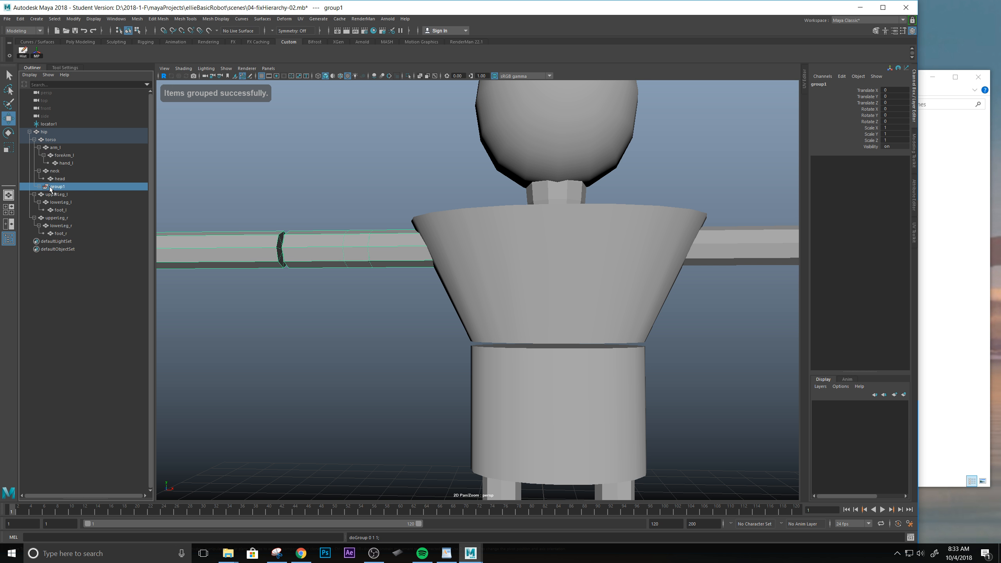
pyautogui.doubleClick(55, 187)
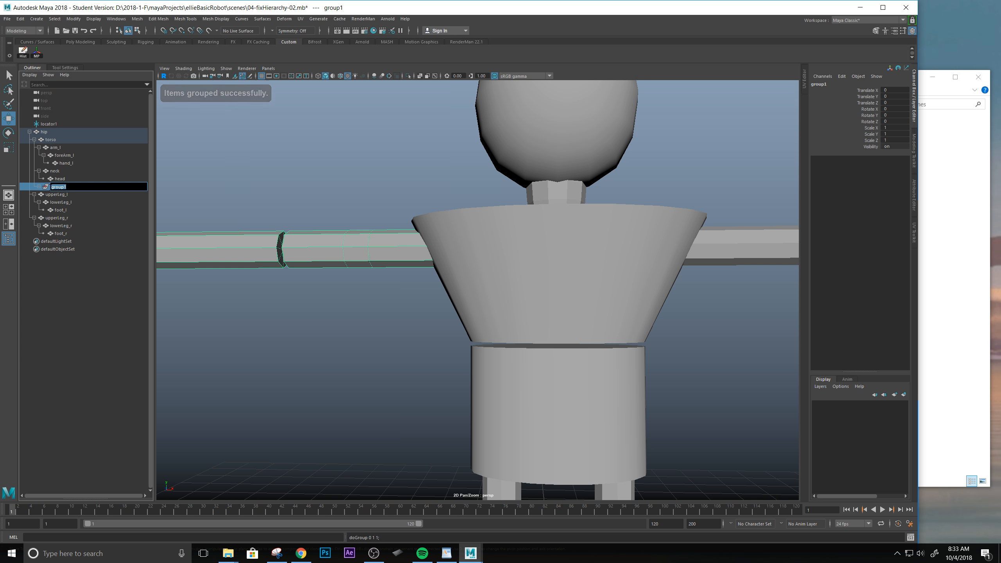
pyautogui.write('gr')
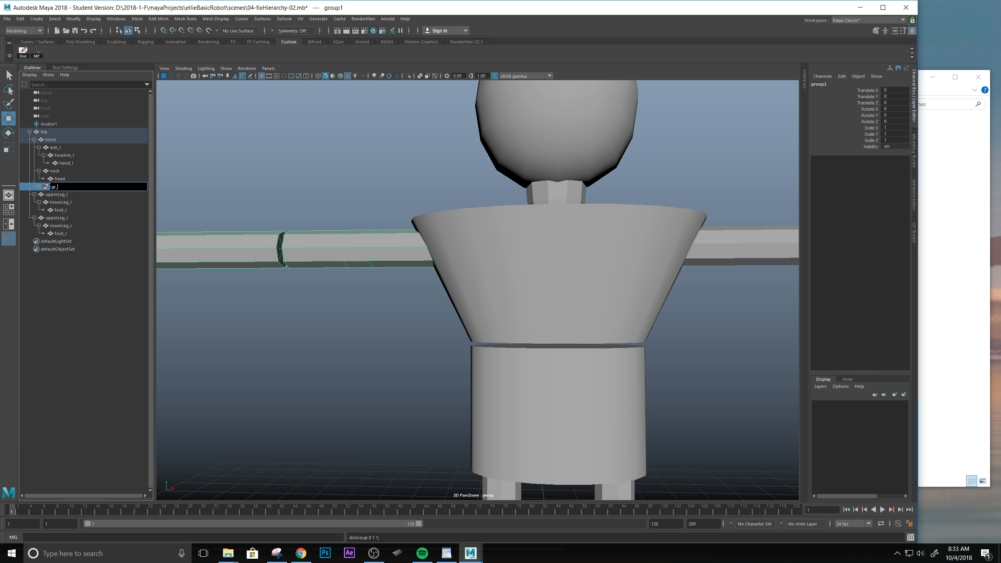
pyautogui.write('_arm_r')
pyautogui.press('Return')
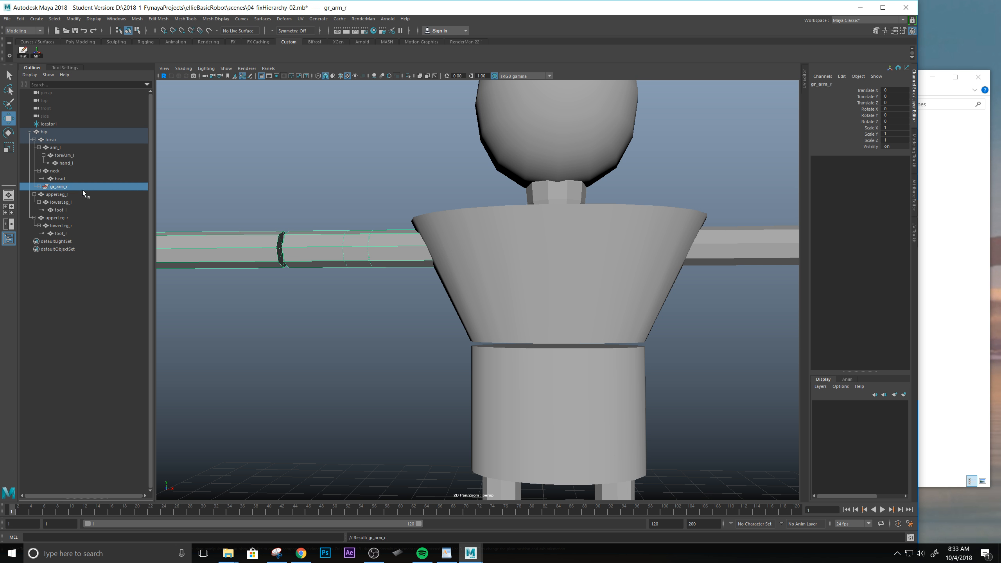
# Expand gr_arm_r and arm_r, and reparent gr_foreArm_r directly under gr_arm_r beside arm_r.
pyautogui.click(40, 186)
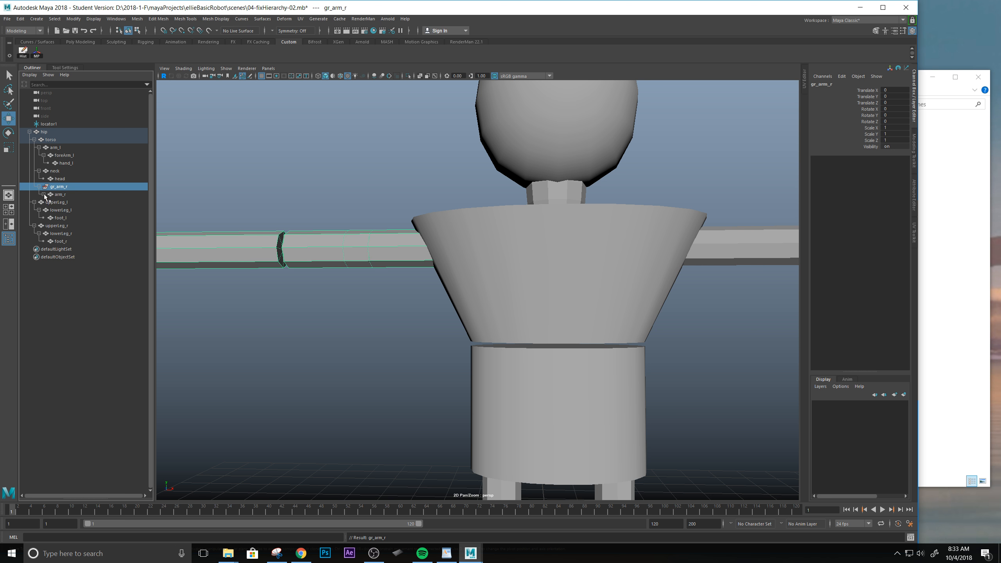
pyautogui.click(44, 195)
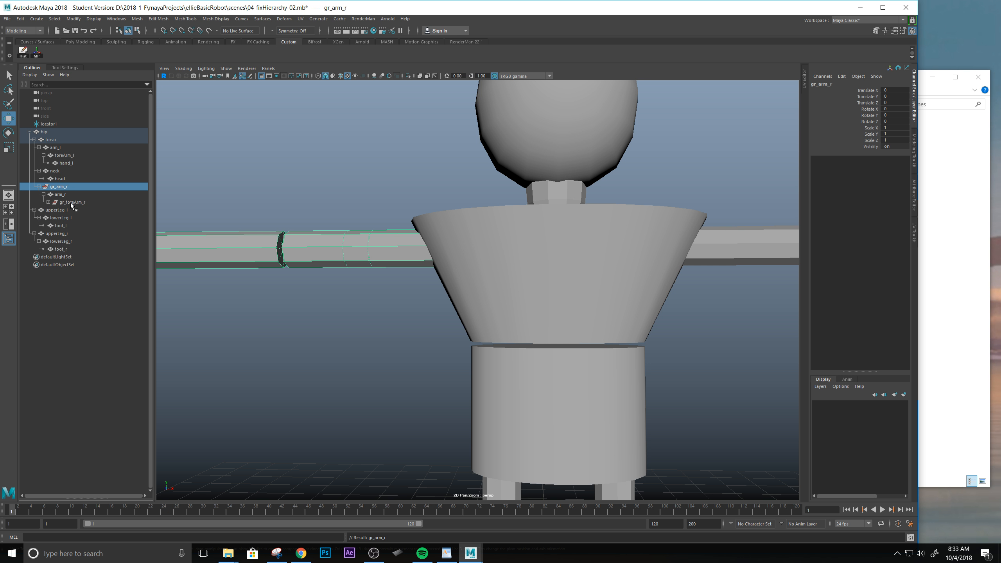
pyautogui.click(69, 201)
pyautogui.scroll(-4, 255, 282)
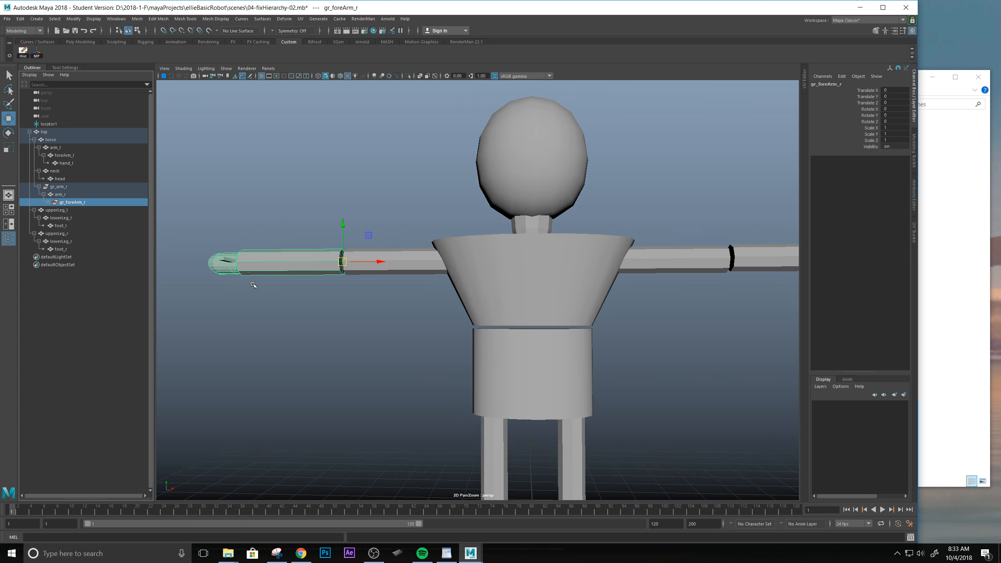
pyautogui.scroll(5, 253, 283)
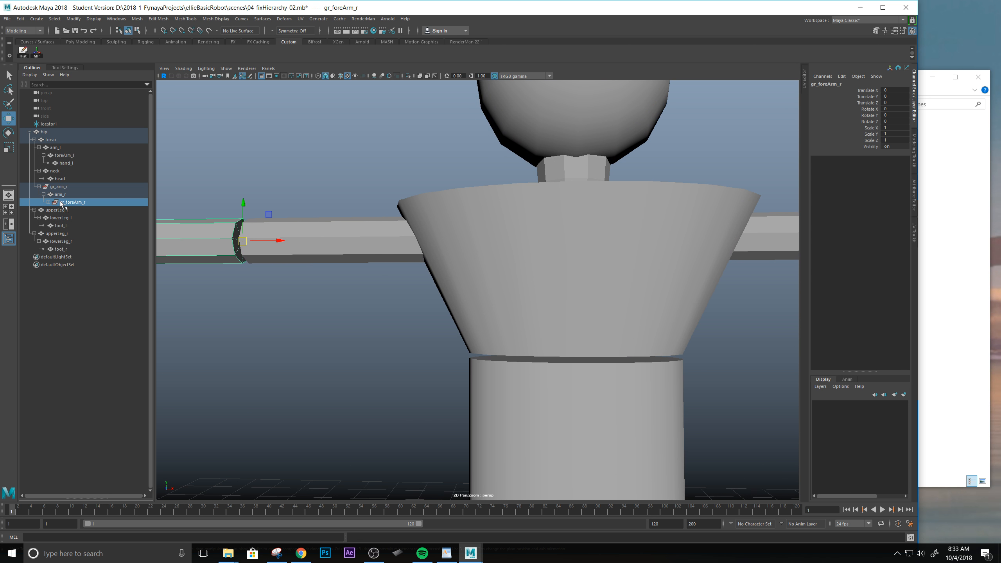
pyautogui.moveTo(62, 203); pyautogui.dragTo(49, 188)
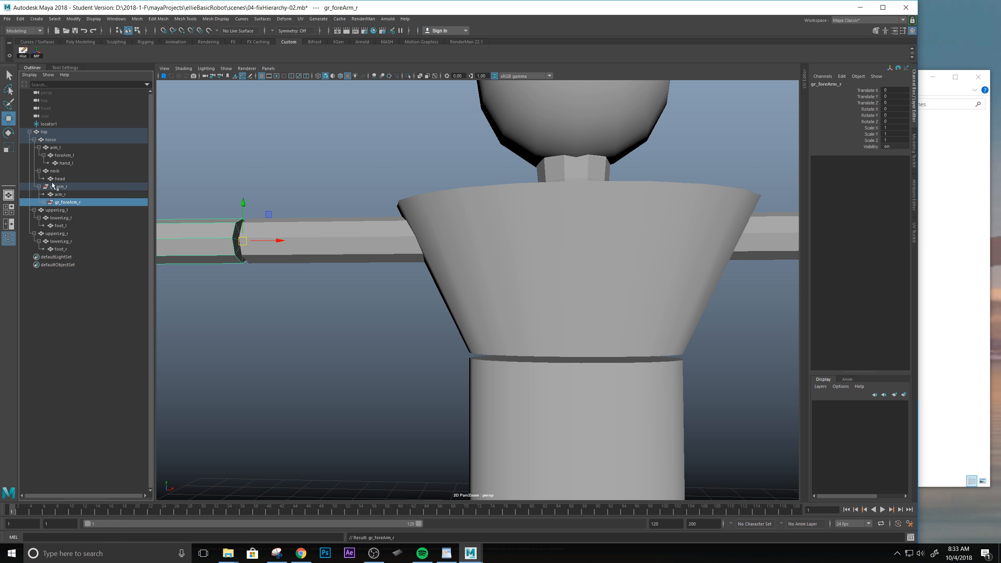
# Select gr_arm_r and the upper arm arm_r in turn to compare which parts and pivot each one has.
pyautogui.scroll(-4, 298, 213)
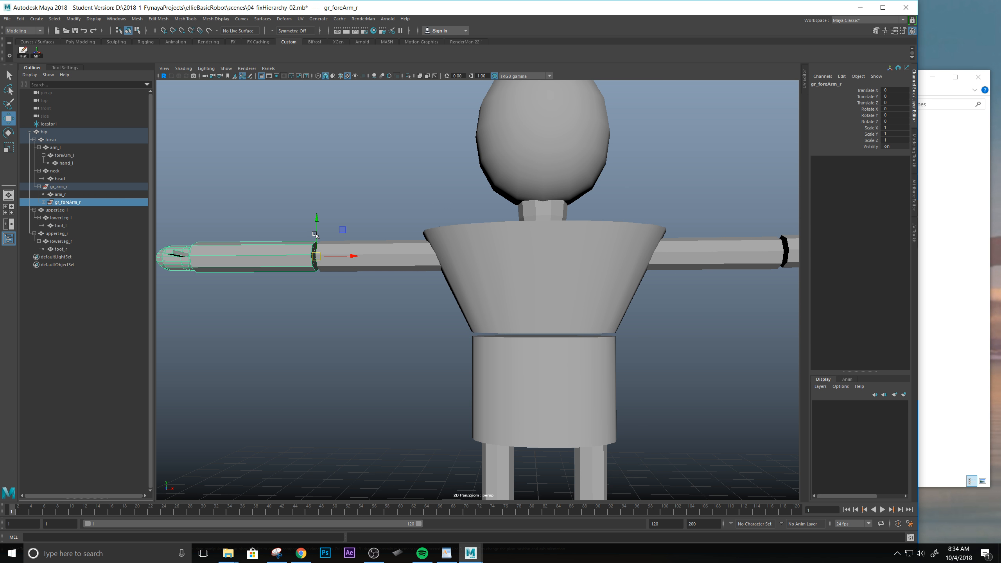
pyautogui.keyDown('alt'); pyautogui.moveTo(390, 191); pyautogui.dragTo(409, 211); pyautogui.keyUp('alt')
pyautogui.keyDown('alt'); pyautogui.moveTo(408, 212); pyautogui.dragTo(380, 191, button='middle'); pyautogui.keyUp('alt')
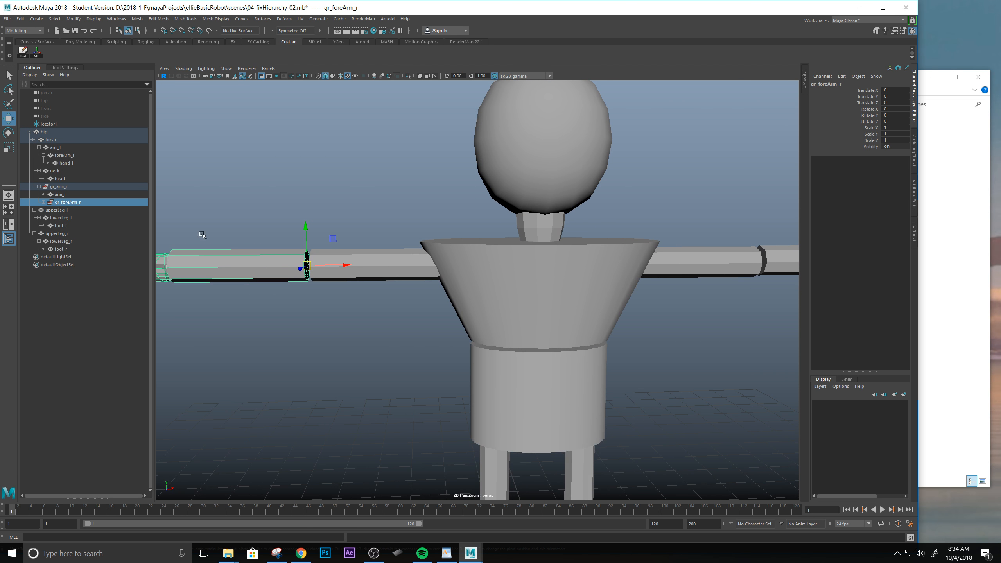
pyautogui.click(57, 188)
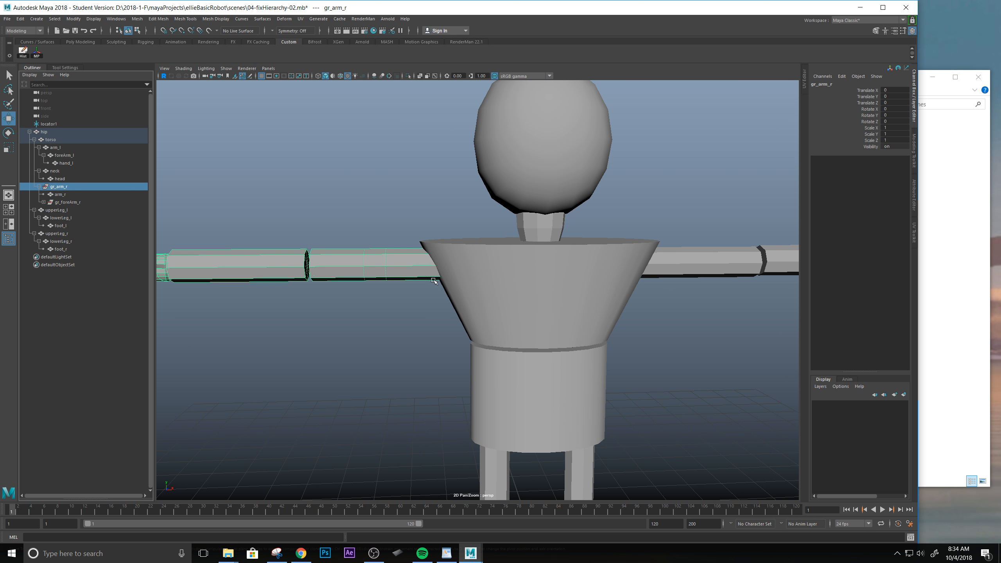
pyautogui.keyDown('alt'); pyautogui.moveTo(369, 307); pyautogui.dragTo(390, 312, button='middle'); pyautogui.keyUp('alt')
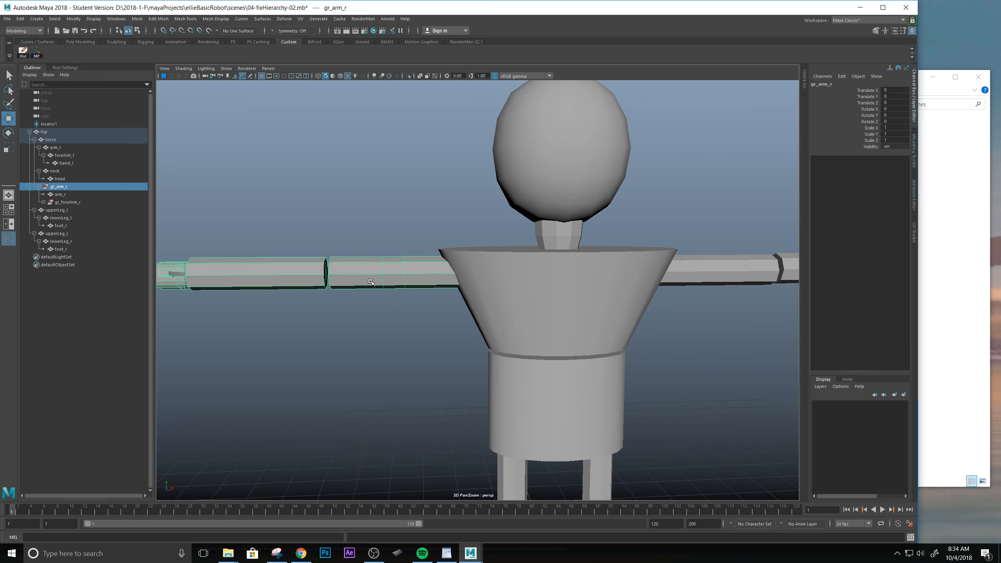
pyautogui.click(393, 314)
pyautogui.click(373, 280)
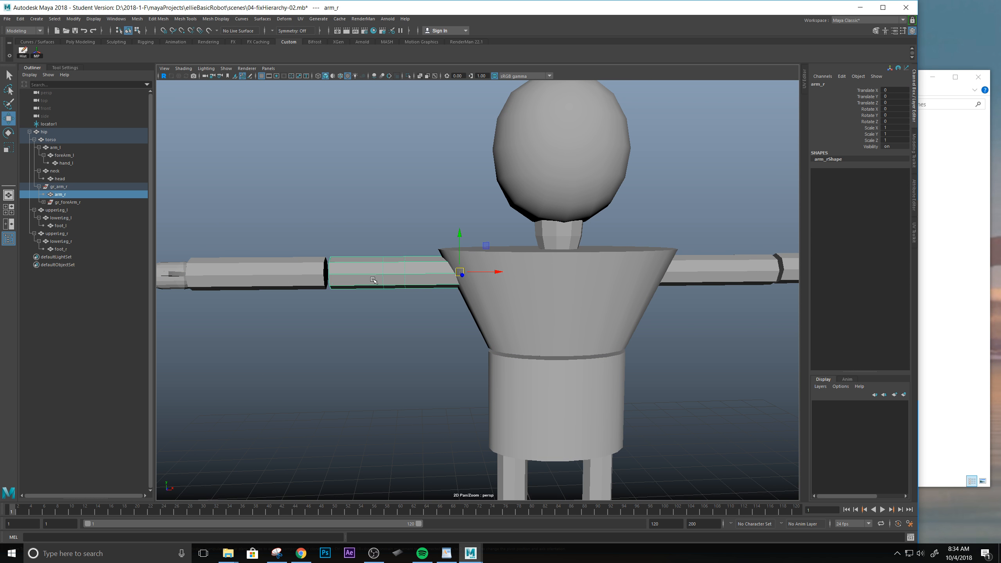
pyautogui.moveTo(347, 279)
pyautogui.keyDown('alt'); pyautogui.mouseDown()
pyautogui.moveTo(347, 239)
pyautogui.moveTo(343, 289)
pyautogui.mouseUp(); pyautogui.keyUp('alt')
# Match the pivot of the gr_arm_r group to the pivot of arm_r.
pyautogui.press('Up')
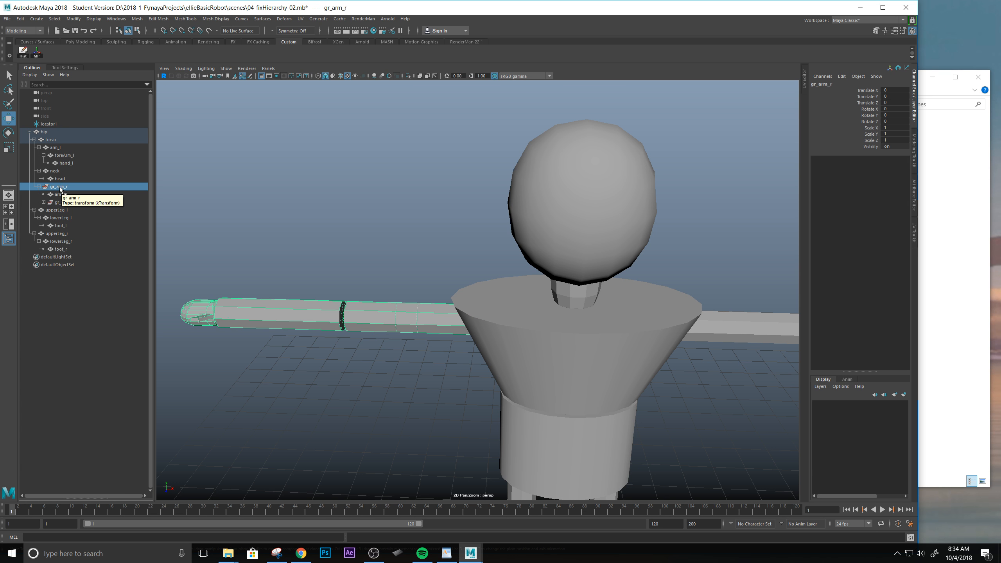
pyautogui.keyDown('ctrl'); pyautogui.click(60, 195); pyautogui.keyUp('ctrl')
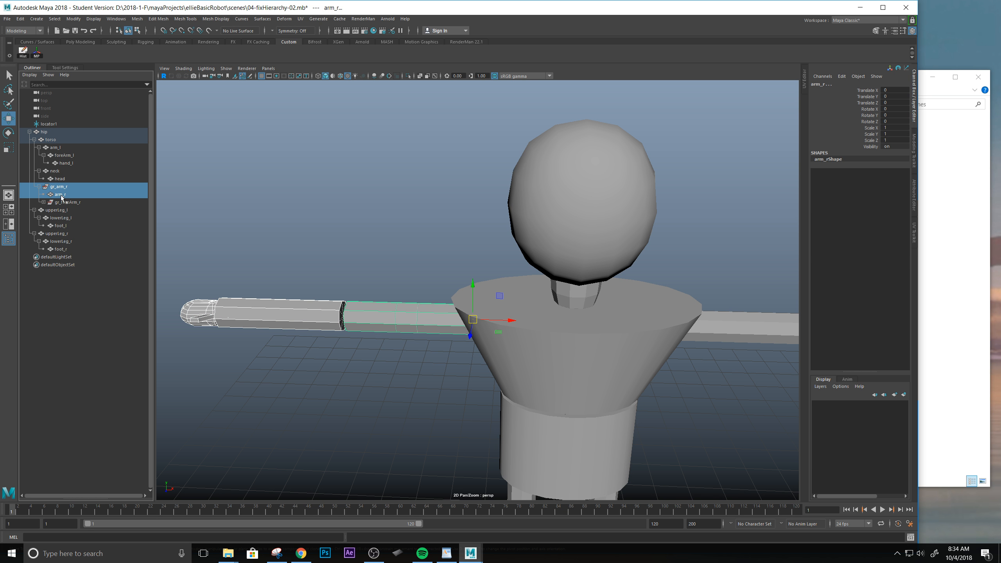
pyautogui.click(37, 54)
# Examine the matched pivot at the right shoulder from several angles and review the contents of gr_arm_r.
pyautogui.moveTo(470, 353)
pyautogui.keyDown('alt'); pyautogui.mouseDown()
pyautogui.moveTo(494, 313)
pyautogui.moveTo(465, 338)
pyautogui.mouseUp(); pyautogui.keyUp('alt')
pyautogui.keyDown('alt'); pyautogui.moveTo(481, 309); pyautogui.dragTo(415, 299, button='middle'); pyautogui.keyUp('alt')
pyautogui.keyDown('alt'); pyautogui.moveTo(415, 299); pyautogui.dragTo(406, 229); pyautogui.keyUp('alt')
pyautogui.keyDown('alt'); pyautogui.moveTo(406, 229); pyautogui.dragTo(511, 269, button='middle'); pyautogui.keyUp('alt')
pyautogui.keyDown('alt'); pyautogui.moveTo(512, 268); pyautogui.dragTo(480, 269); pyautogui.keyUp('alt')
pyautogui.scroll(-5, 563, 313)
pyautogui.keyDown('alt'); pyautogui.moveTo(572, 317); pyautogui.dragTo(482, 291, button='middle'); pyautogui.keyUp('alt')
pyautogui.moveTo(482, 291)
pyautogui.keyDown('alt'); pyautogui.mouseDown()
pyautogui.moveTo(496, 283)
pyautogui.moveTo(470, 304)
pyautogui.mouseUp(); pyautogui.keyUp('alt')
pyautogui.keyDown('alt'); pyautogui.moveTo(463, 317); pyautogui.dragTo(476, 291, button='middle'); pyautogui.keyUp('alt')
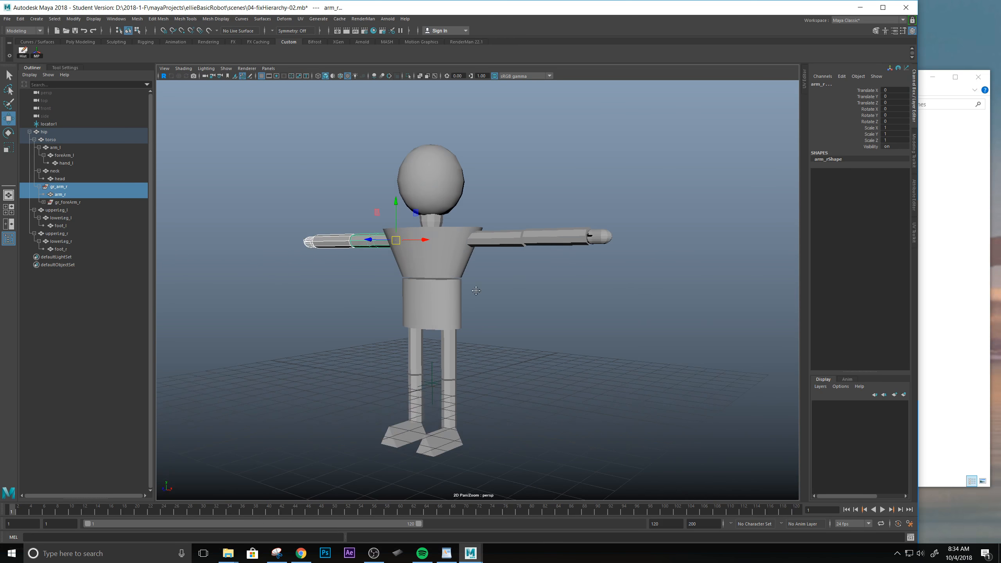
pyautogui.click(39, 186)
pyautogui.click(40, 187)
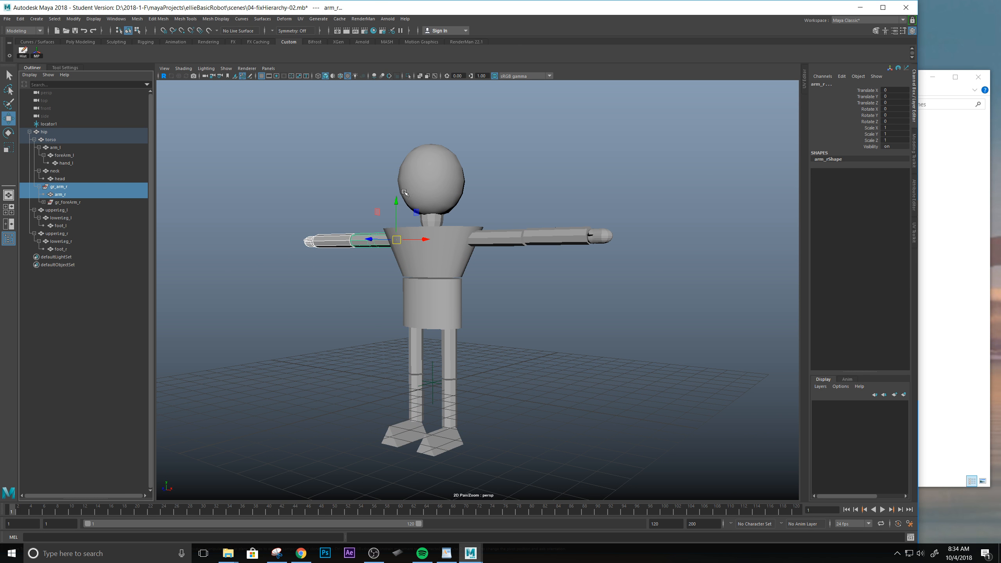
# Select the head and the neck in turn and examine which parts each one controls.
pyautogui.keyDown('alt'); pyautogui.moveTo(404, 192); pyautogui.dragTo(486, 215); pyautogui.keyUp('alt')
pyautogui.click(463, 208)
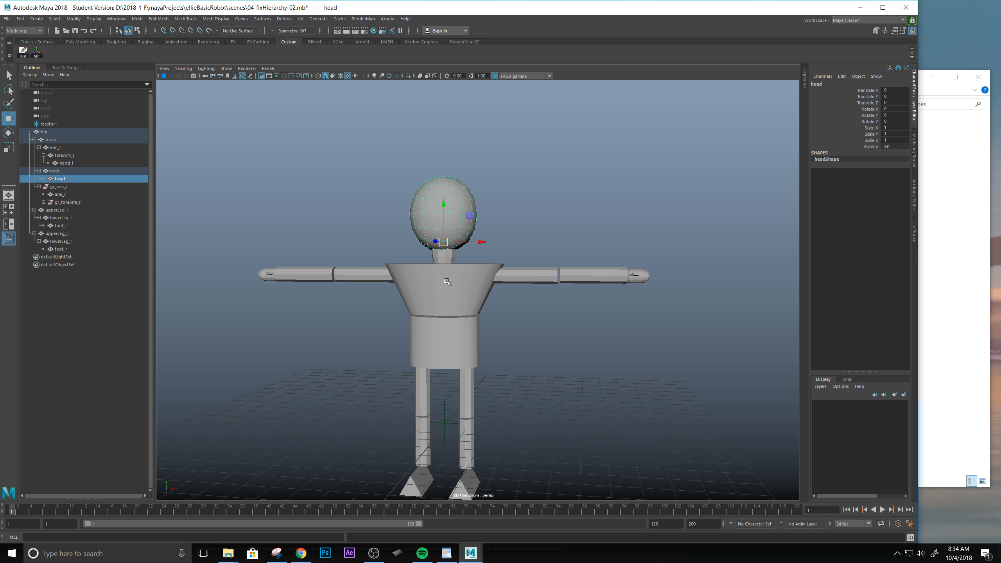
pyautogui.click(444, 256)
pyautogui.click(529, 217)
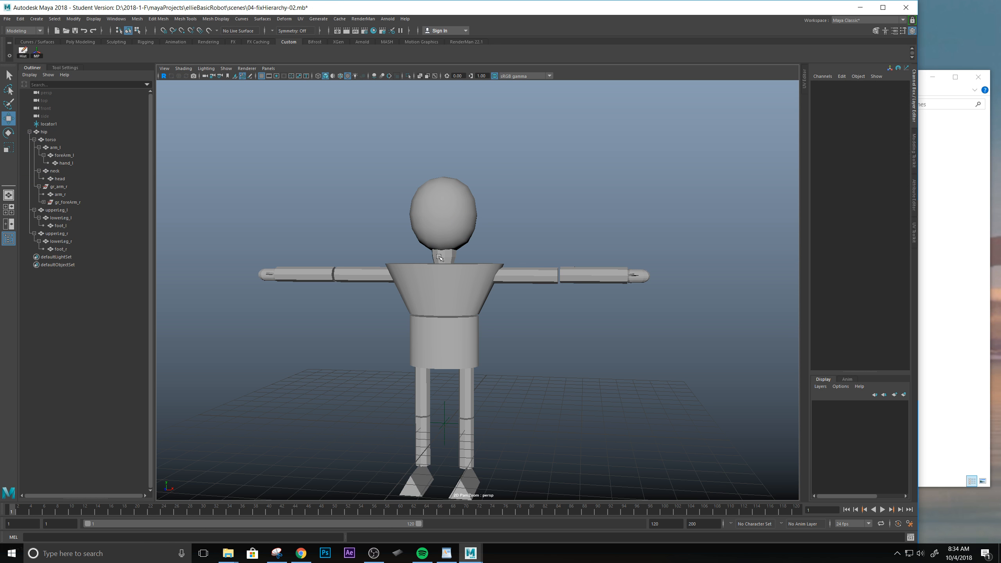
pyautogui.click(440, 256)
pyautogui.keyDown('alt'); pyautogui.moveTo(432, 203); pyautogui.dragTo(430, 181); pyautogui.keyUp('alt')
pyautogui.keyDown('alt'); pyautogui.moveTo(430, 182); pyautogui.dragTo(476, 223, button='right'); pyautogui.keyUp('alt')
pyautogui.keyDown('alt'); pyautogui.moveTo(475, 224); pyautogui.dragTo(482, 256, button='middle'); pyautogui.keyUp('alt')
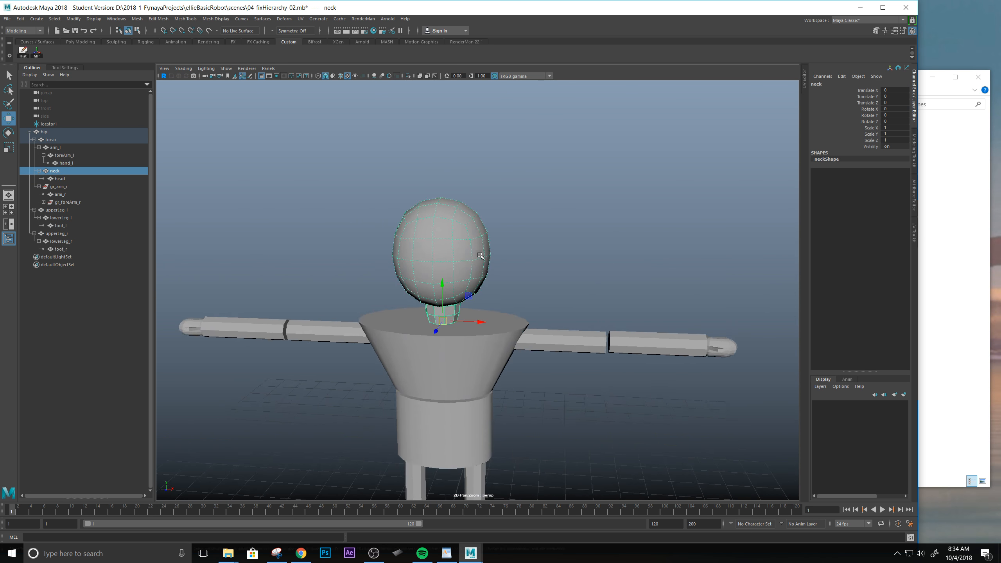
pyautogui.keyDown('alt'); pyautogui.moveTo(481, 256); pyautogui.dragTo(464, 221); pyautogui.keyUp('alt')
# Collapse the gr_arm_r group, select the hip, and review its hierarchy collapsed and expanded.
pyautogui.click(59, 186)
pyautogui.click(39, 187)
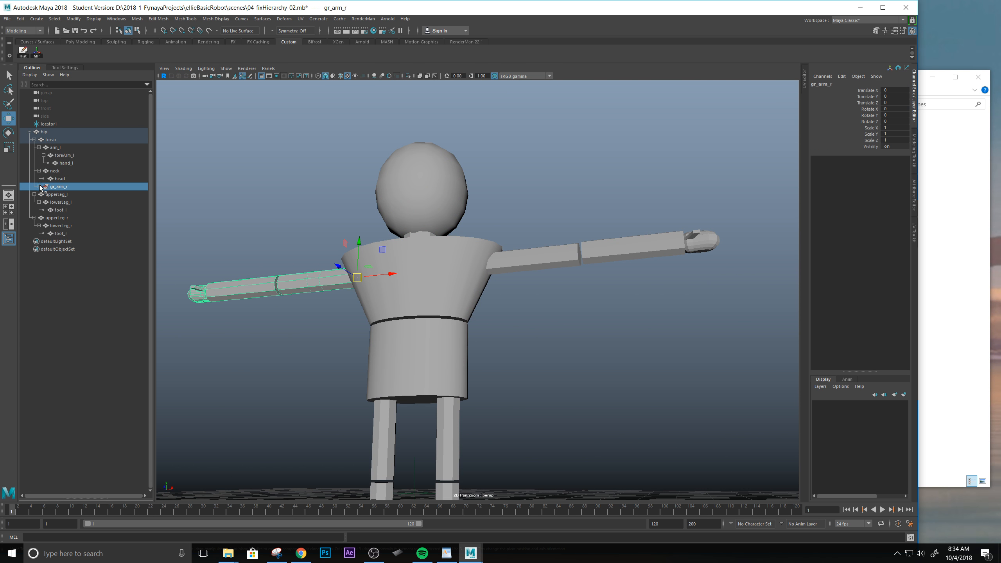
pyautogui.click(42, 134)
pyautogui.click(30, 132)
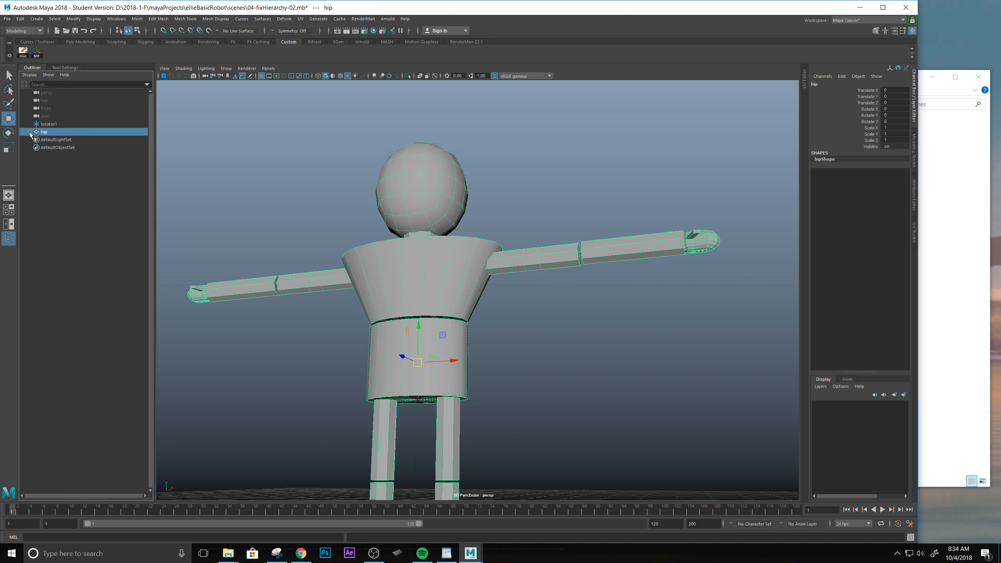
pyautogui.scroll(2, 595, 328)
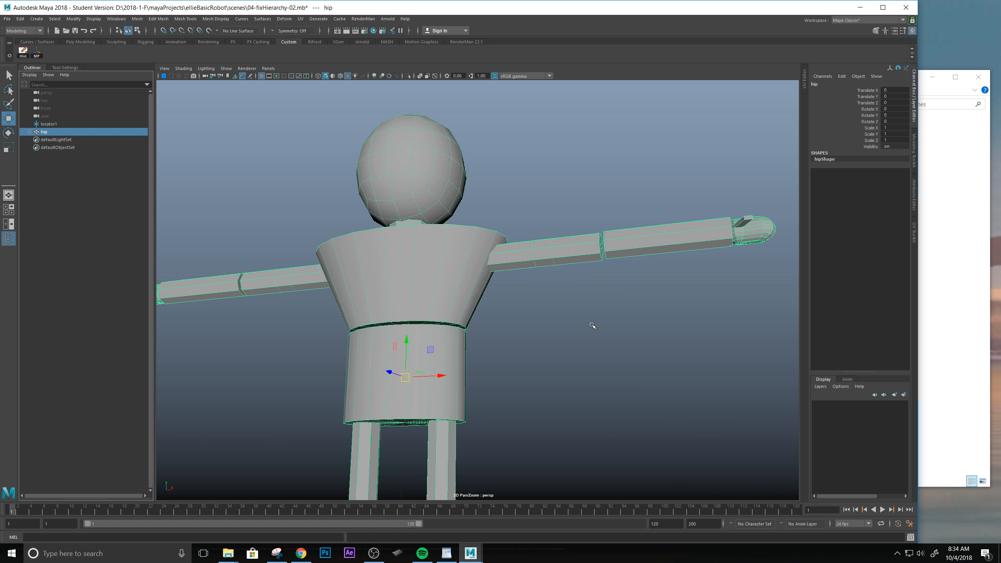
pyautogui.click(29, 132)
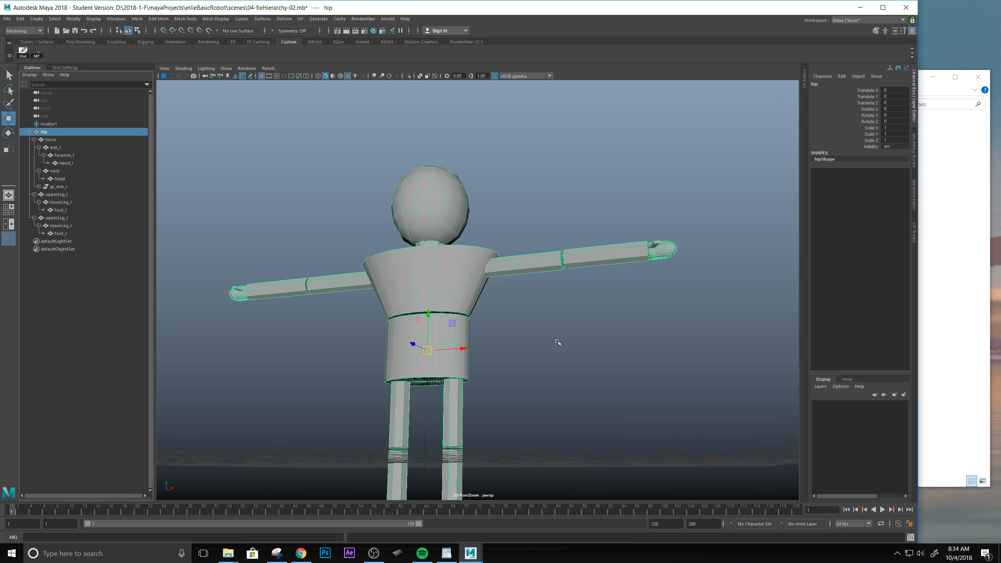
pyautogui.scroll(-2, 558, 341)
pyautogui.keyDown('alt'); pyautogui.moveTo(405, 264); pyautogui.dragTo(393, 260); pyautogui.keyUp('alt')
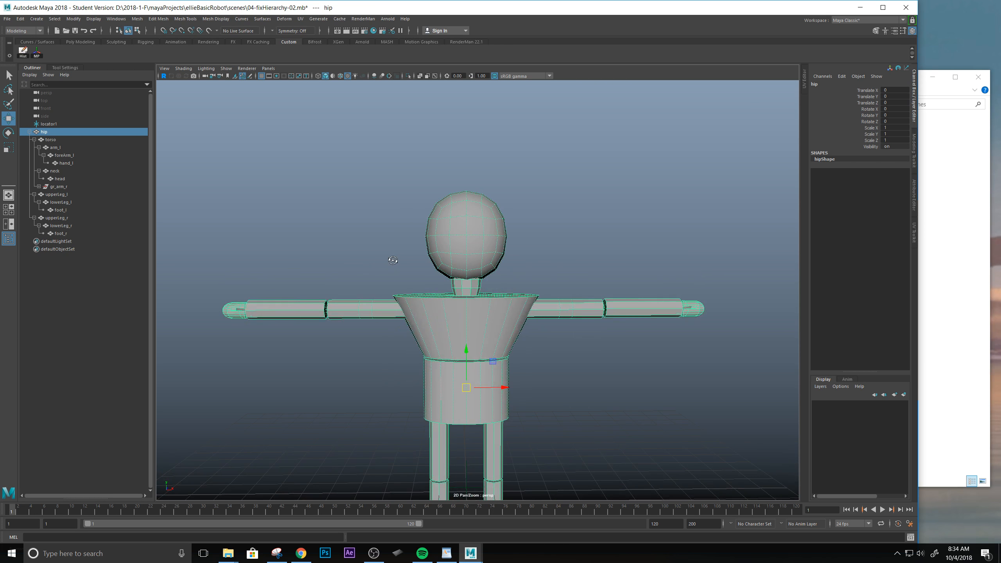
pyautogui.scroll(2, 518, 314)
pyautogui.keyDown('alt'); pyautogui.moveTo(523, 367); pyautogui.dragTo(497, 296, button='middle'); pyautogui.keyUp('alt')
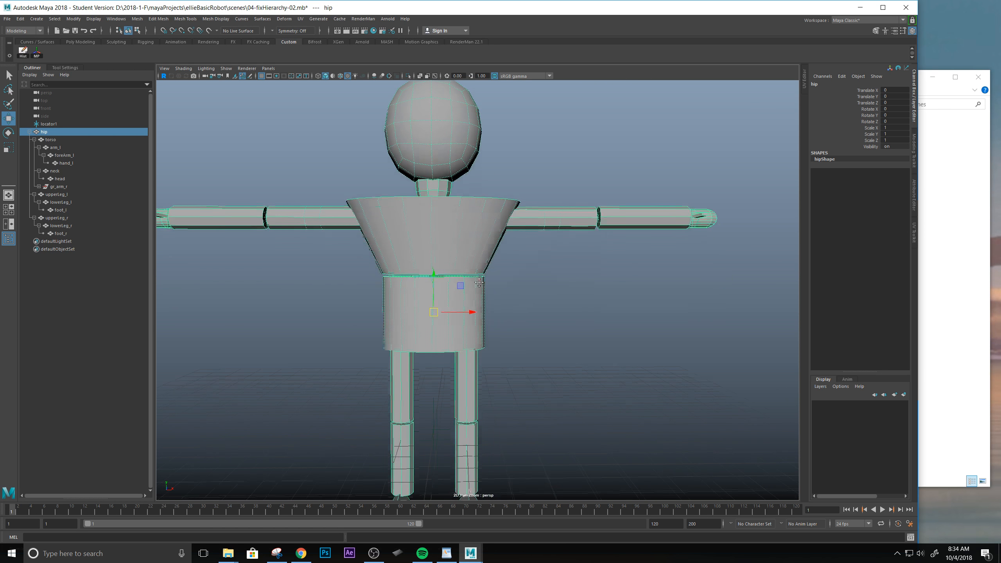
pyautogui.moveTo(497, 296)
pyautogui.keyDown('alt'); pyautogui.mouseDown()
pyautogui.moveTo(480, 291)
pyautogui.moveTo(490, 296)
pyautogui.mouseUp(); pyautogui.keyUp('alt')
pyautogui.keyDown('alt'); pyautogui.moveTo(406, 181); pyautogui.dragTo(429, 238, button='middle'); pyautogui.keyUp('alt')
pyautogui.keyDown('alt'); pyautogui.moveTo(429, 238); pyautogui.dragTo(420, 246); pyautogui.keyUp('alt')
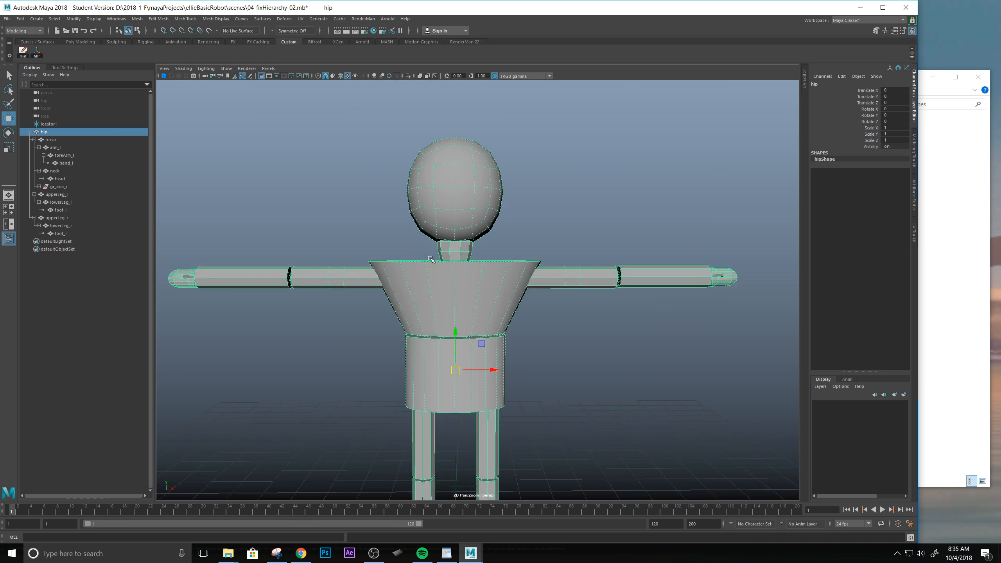